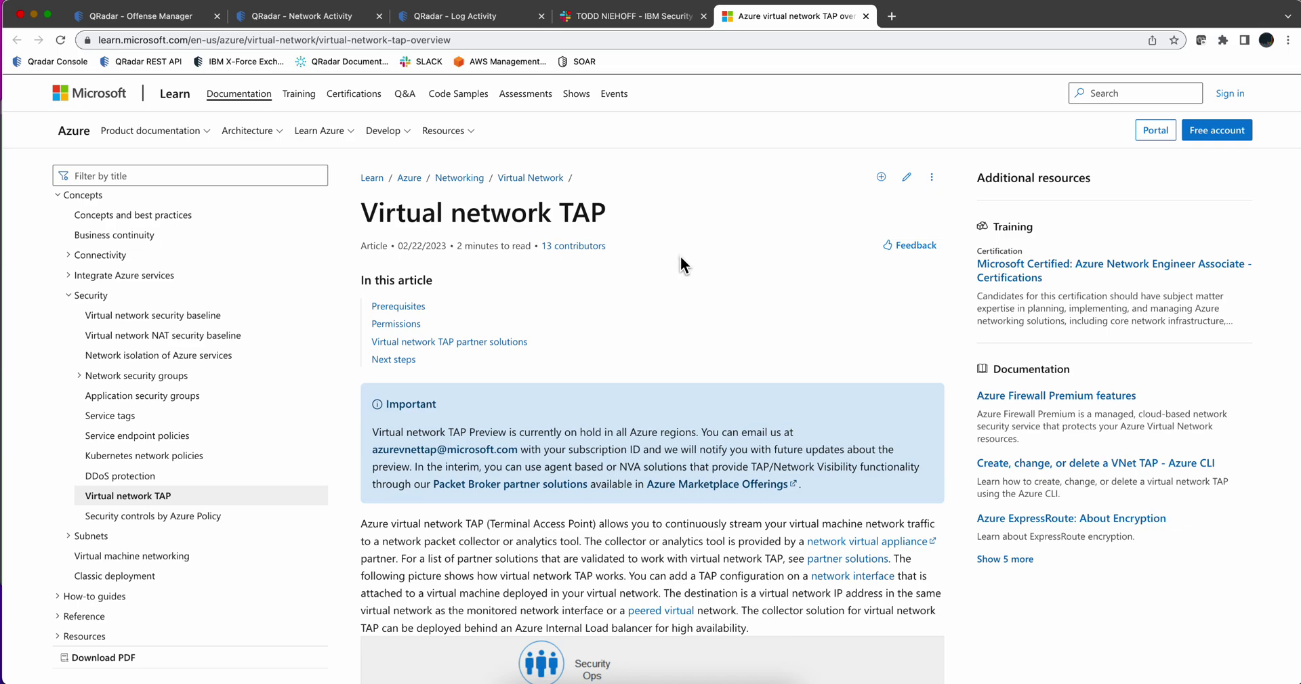
- Scroll the Virtual network TAP article down to its partner solutions list
scroll(680, 263, down, 1)
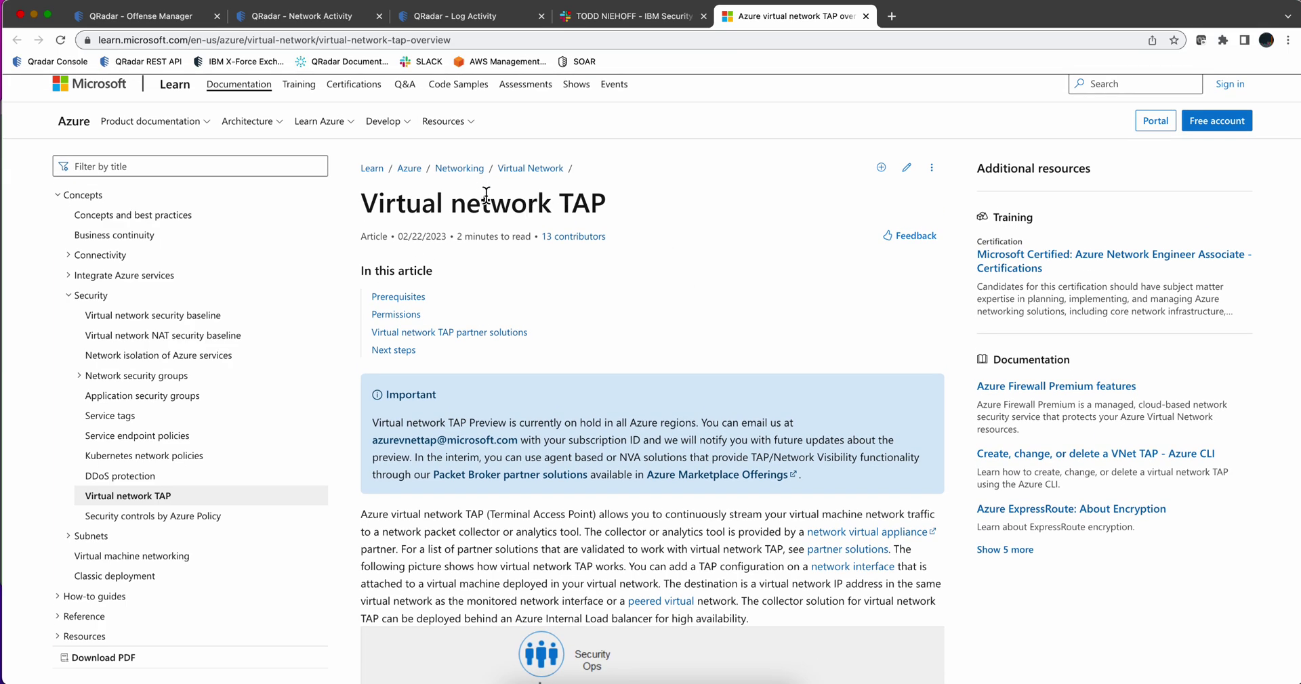
scroll(572, 269, down, 4)
scroll(572, 269, down, 10)
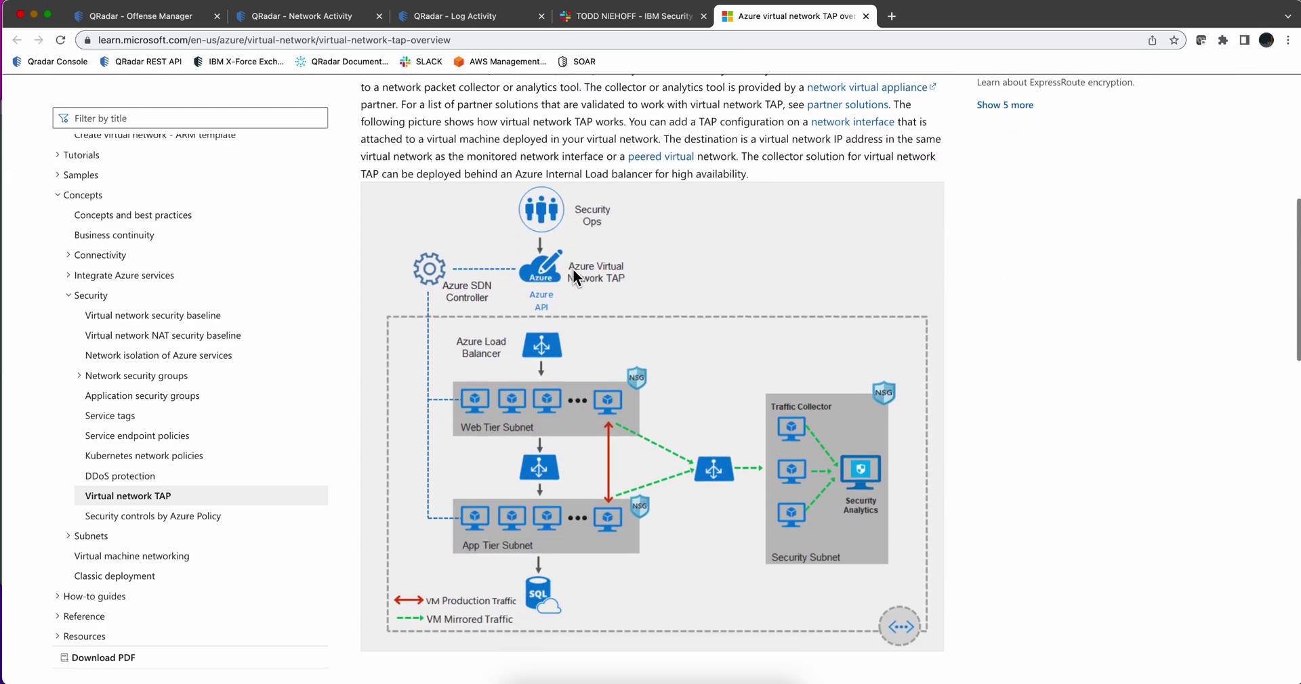
scroll(572, 270, down, 5)
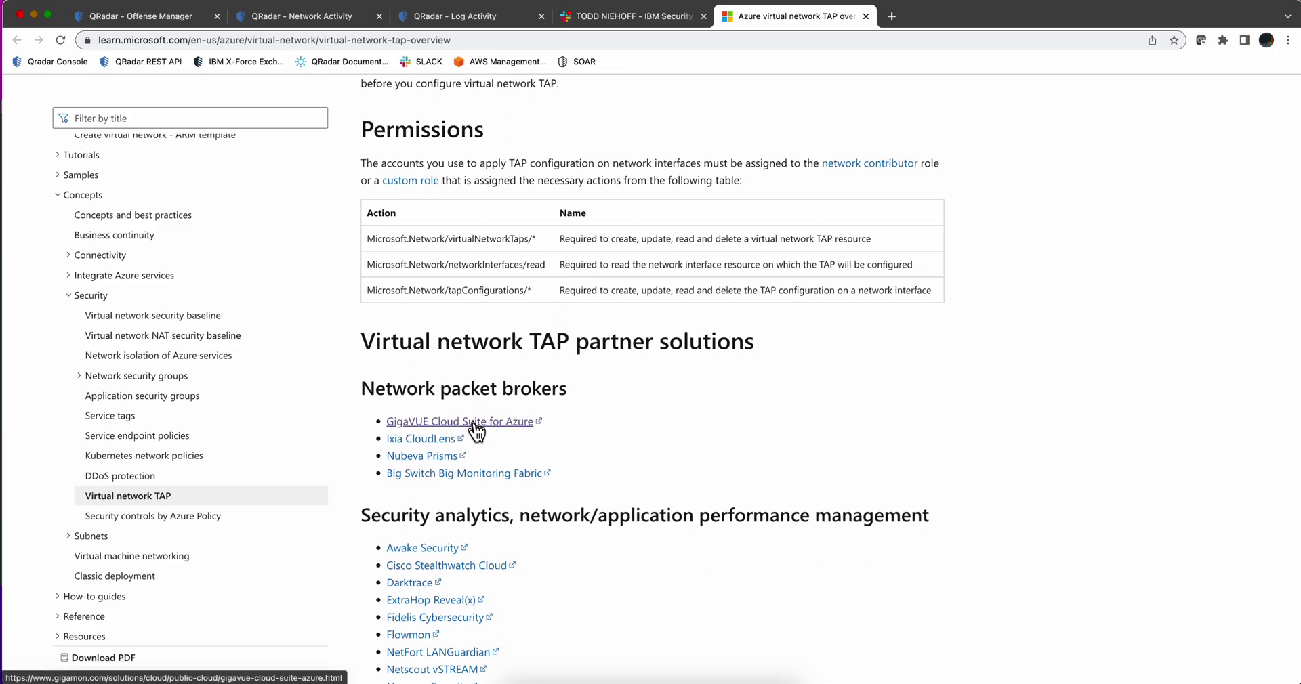
- Open the GigaVUE Cloud Suite for Azure partner page, then close the Gigamon tab
click(474, 422)
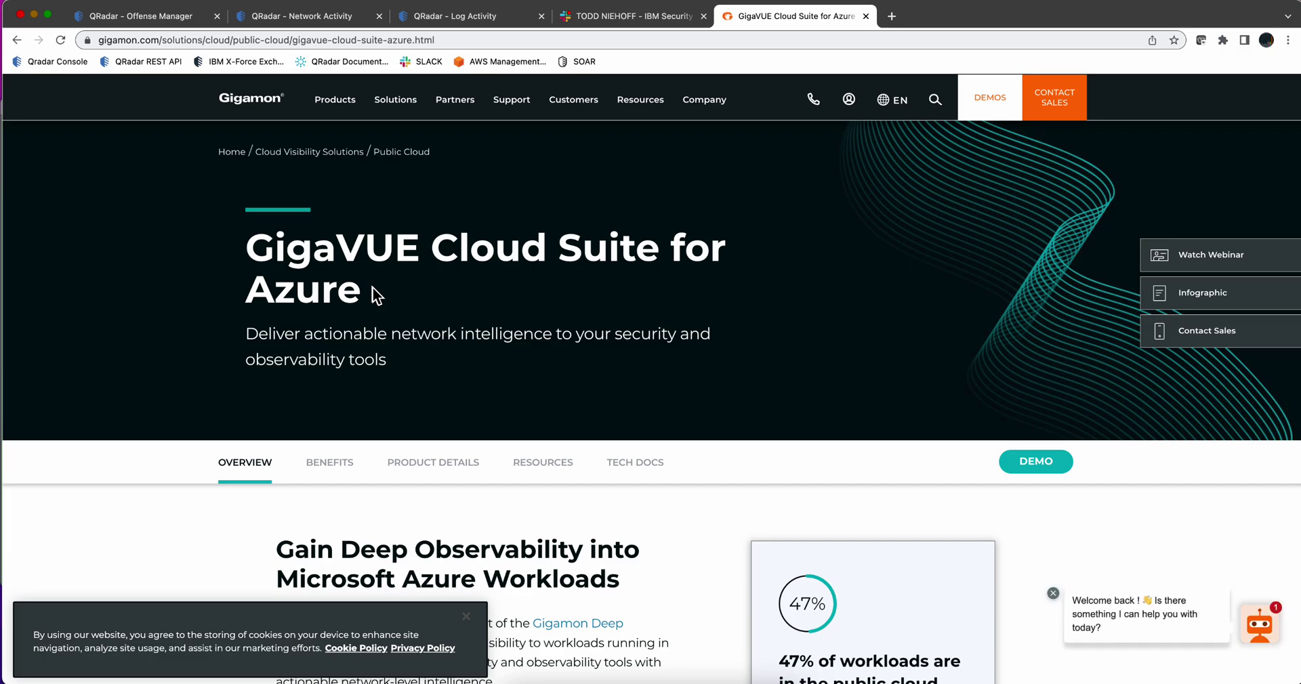
key(super+w)
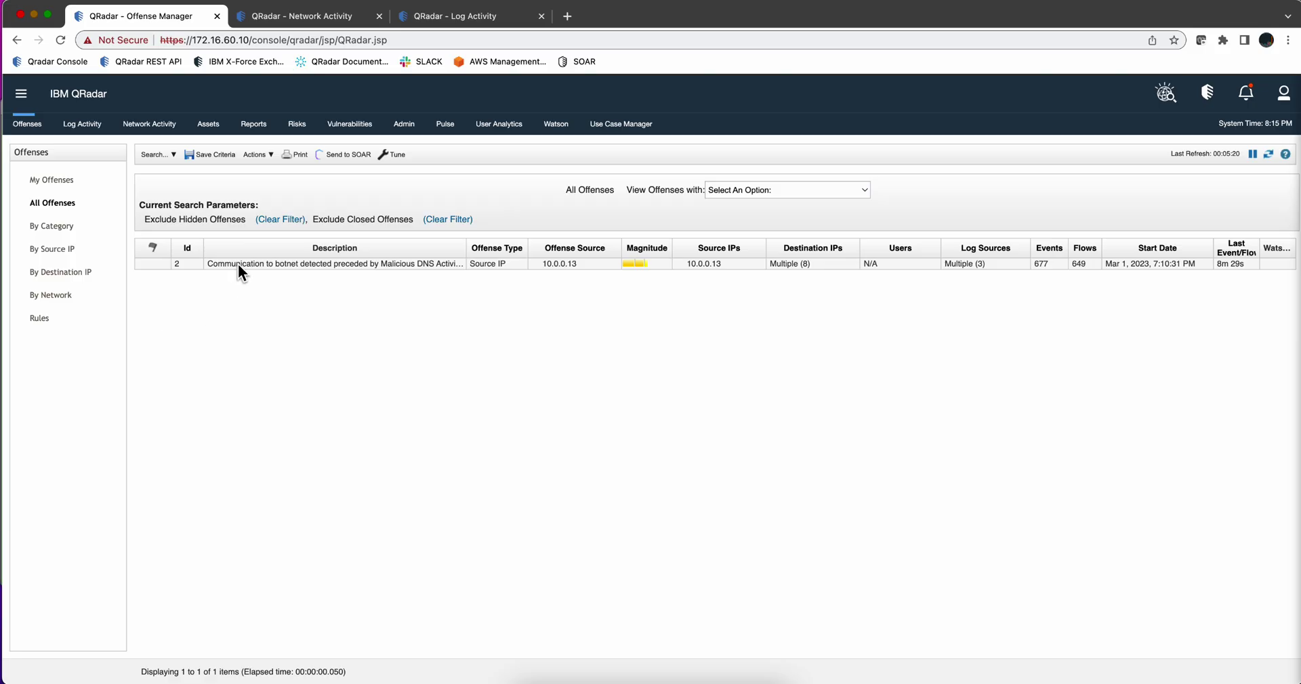
- Open the botnet offense 2 and list its 677 contributing events
double_click(238, 263)
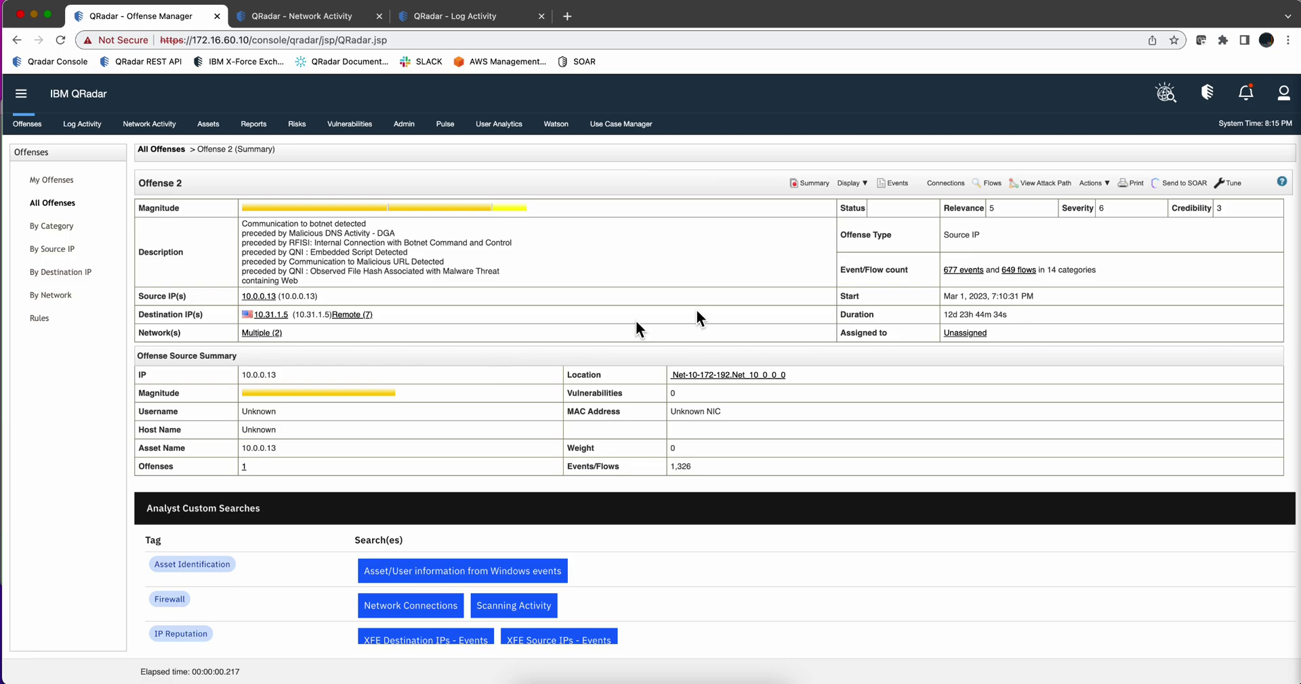
click(963, 271)
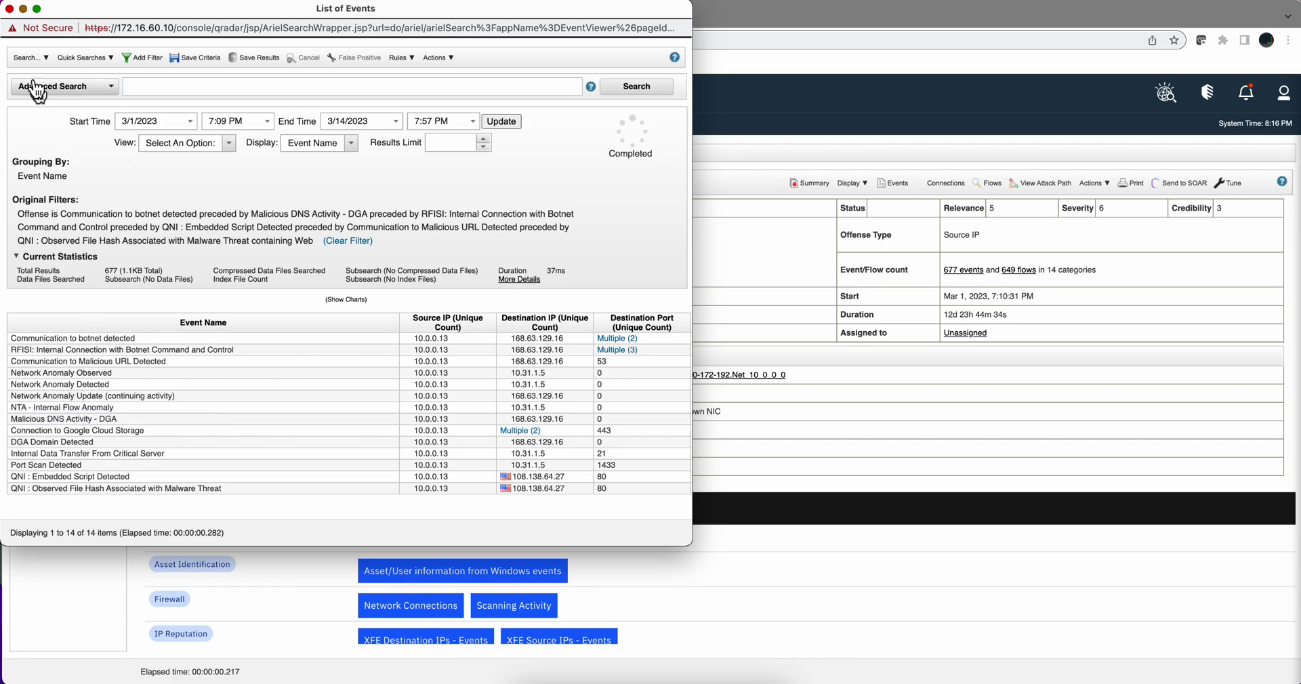
- Close the event list, display the offense's Rules, and select the RFISI botnet and Malicious URL via Flows rules
click(9, 9)
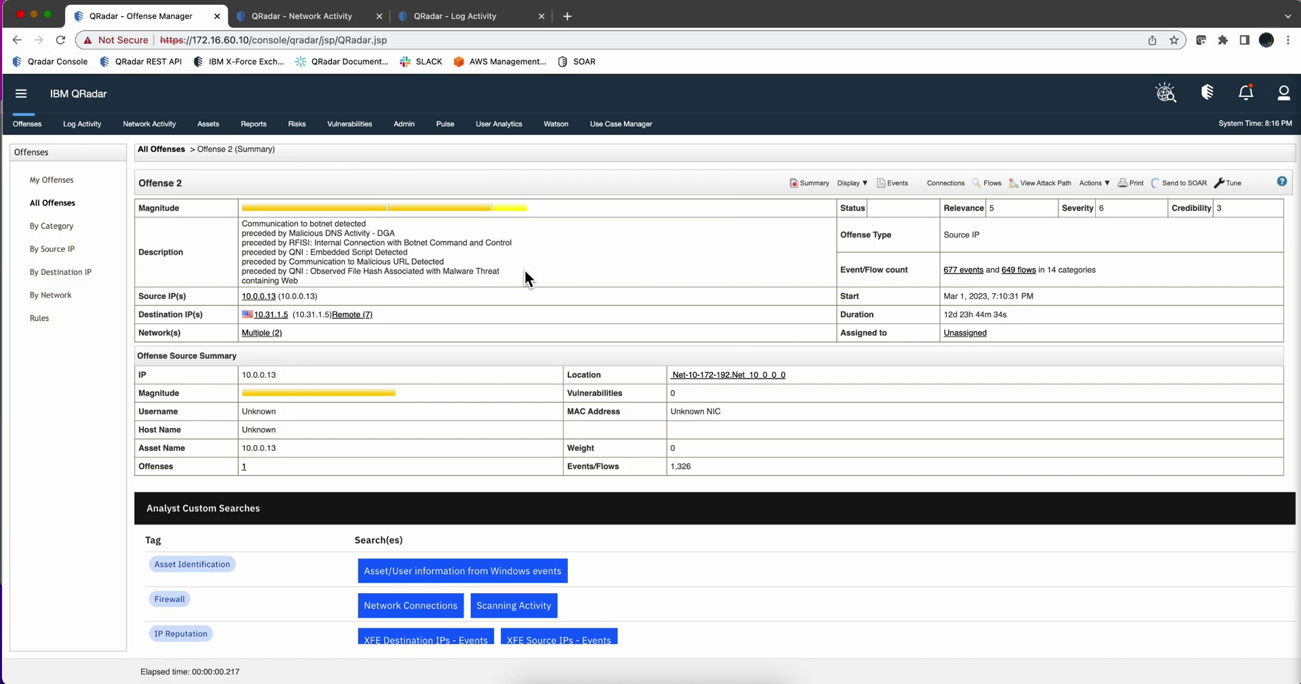
click(856, 183)
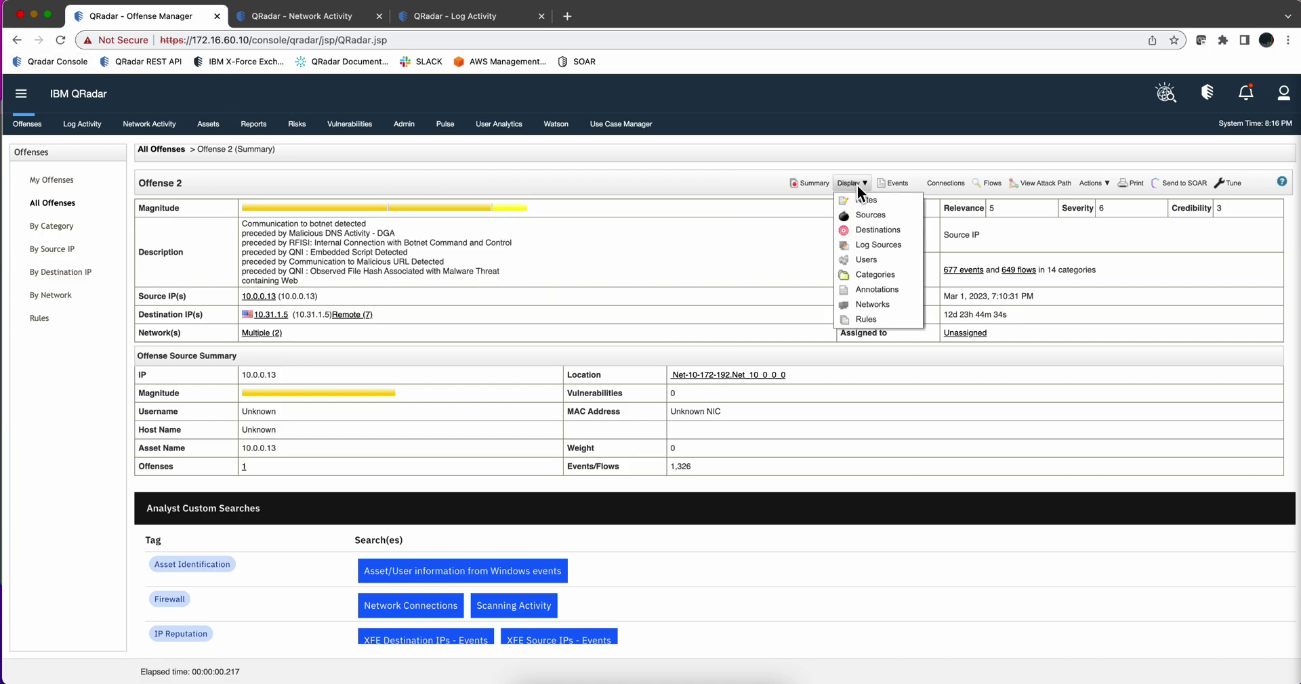
click(854, 317)
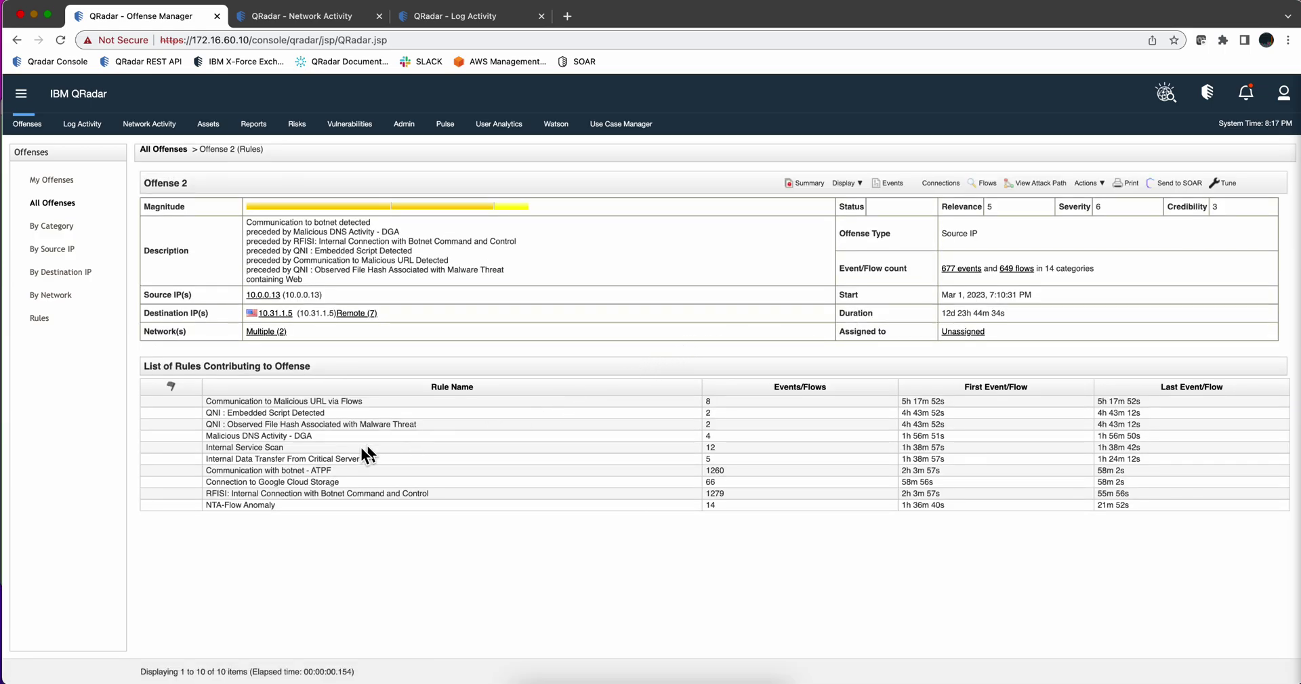
click(295, 493)
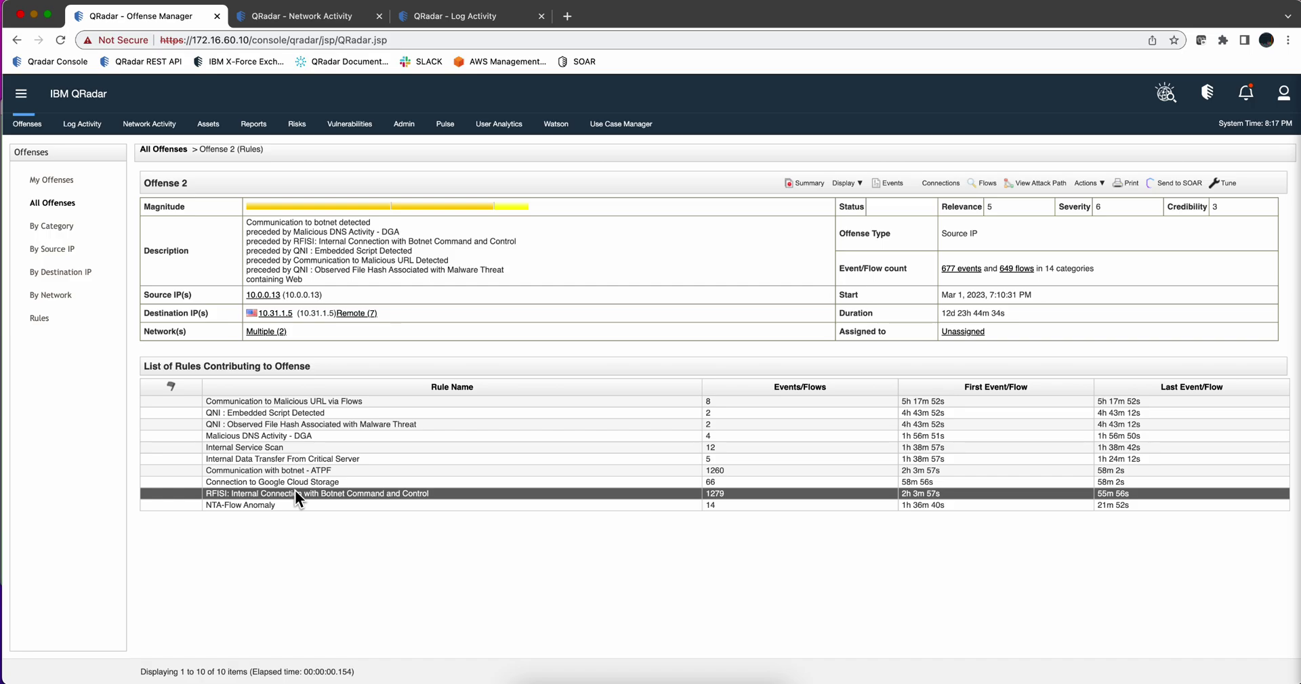
click(301, 403)
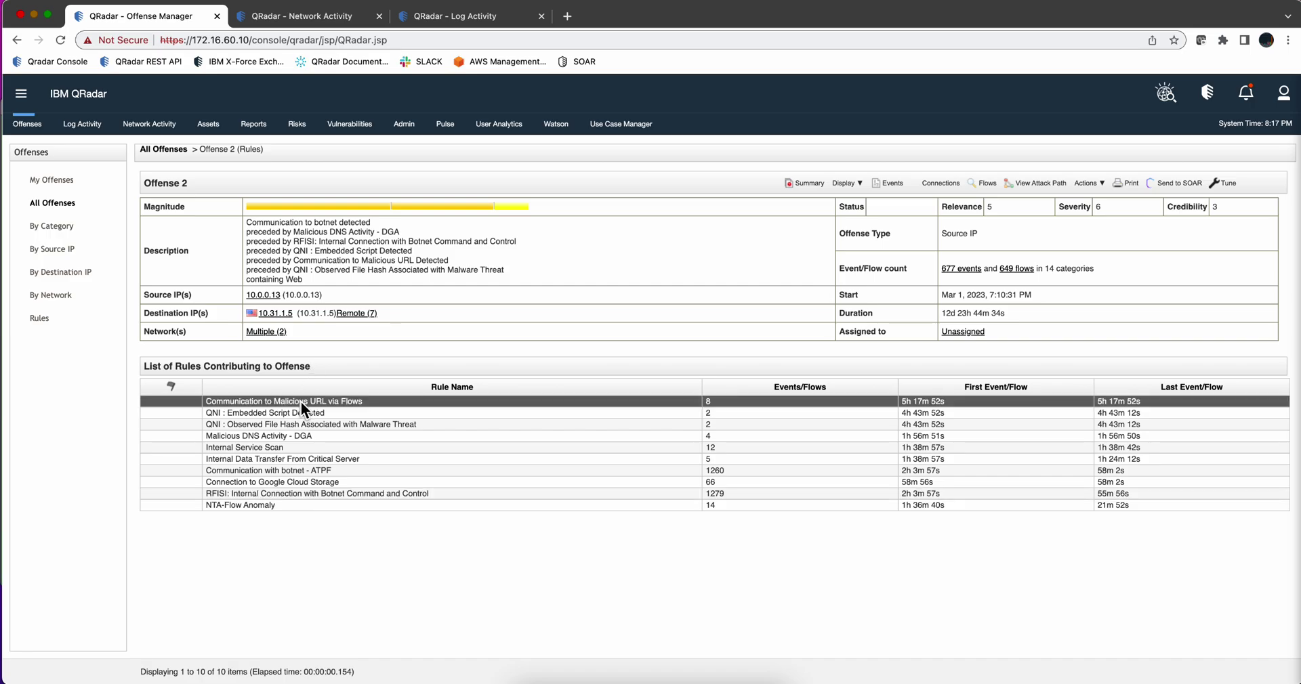
- Open the Communication to Malicious URL via Flows rule tests and follow its reference-set list
double_click(300, 401)
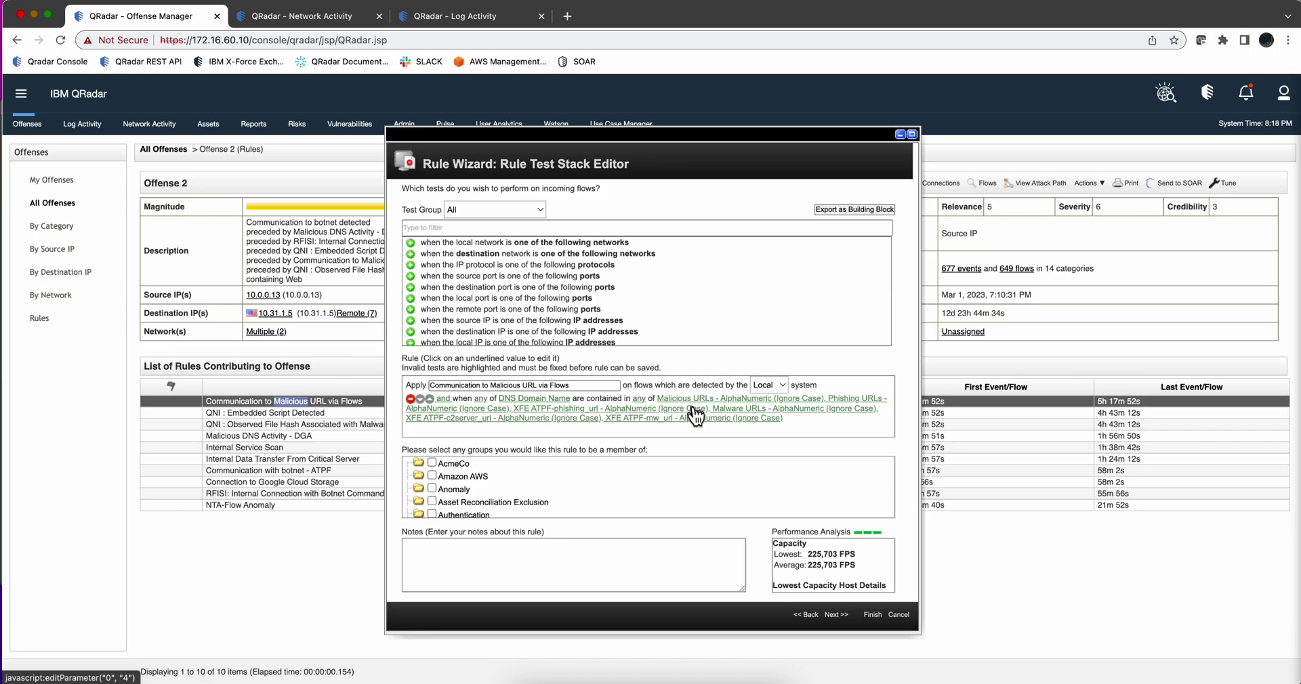
click(692, 411)
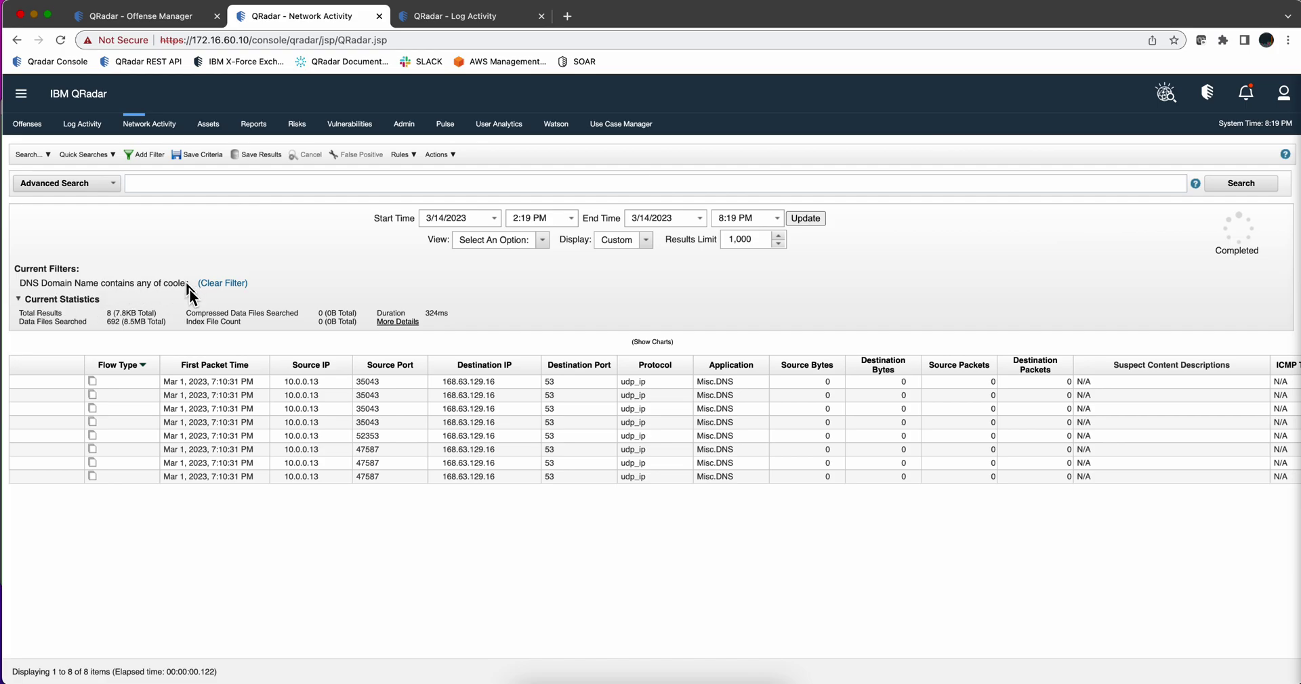
- Inspect the first DNS flow's details, showing domain 101cooler.com with Request Type A
double_click(205, 382)
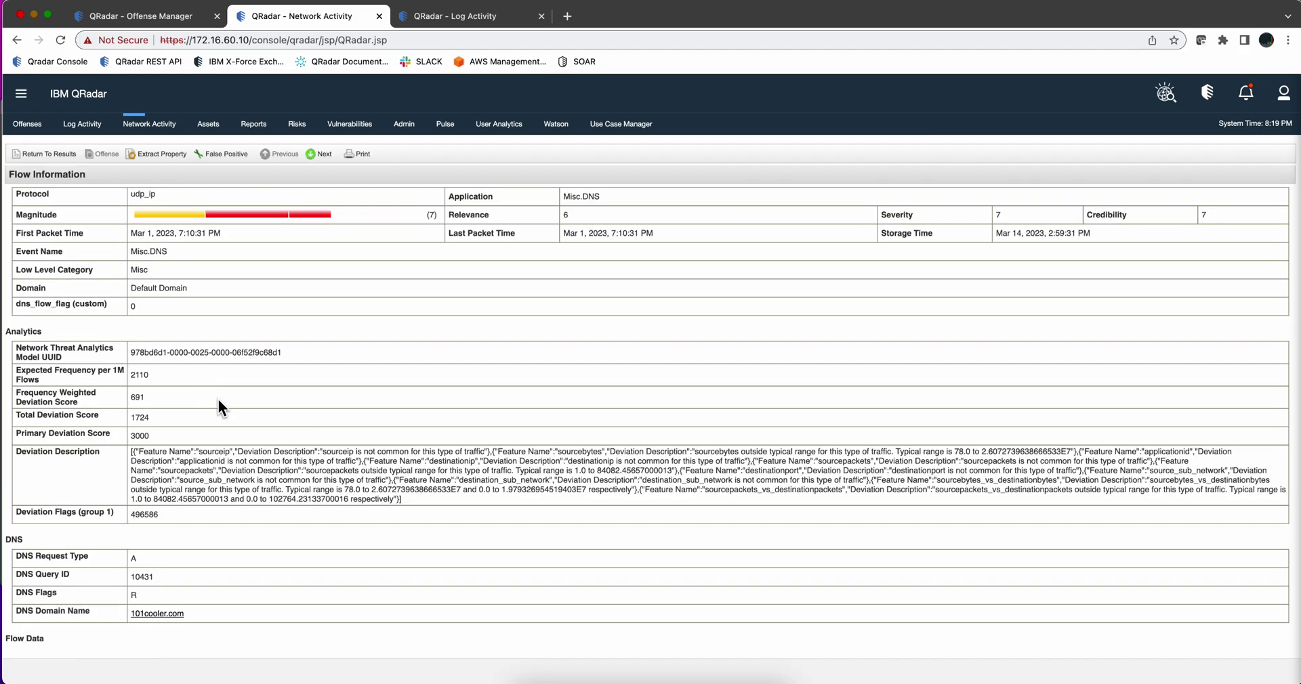
scroll(218, 401, down, 5)
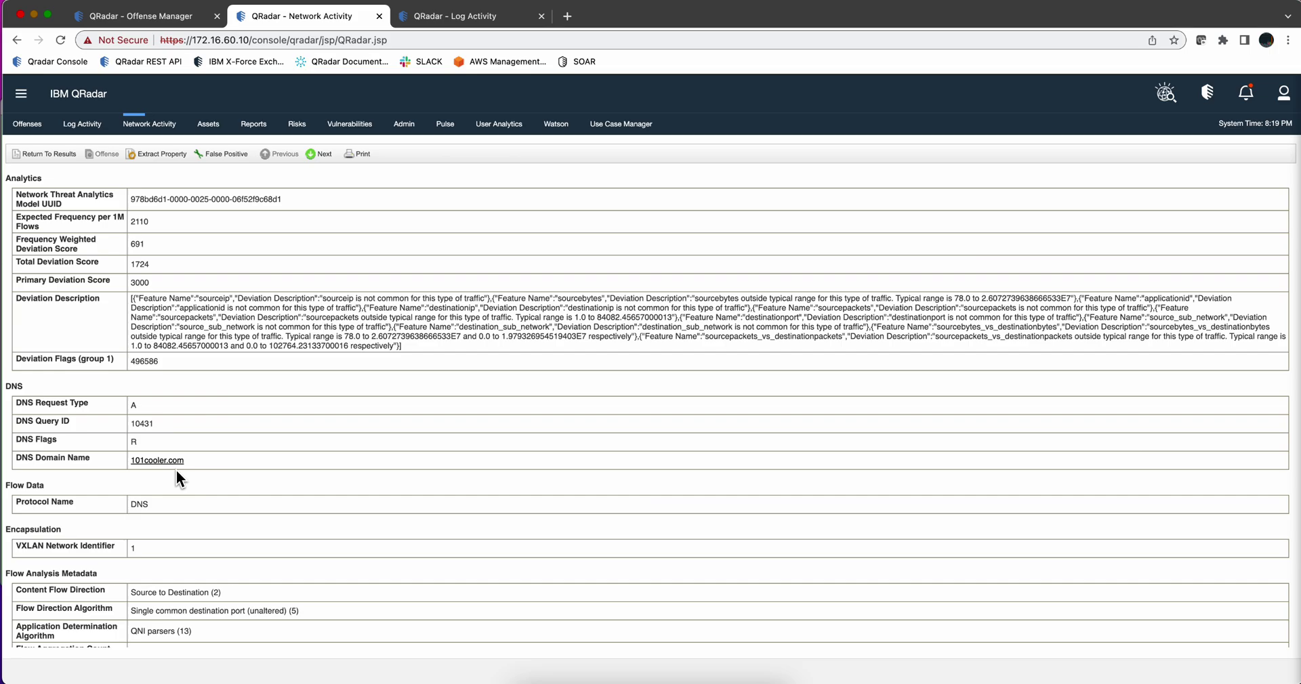
- Review and discard the QNI : Embedded Script Detected rule, then open the Observed File Hash rule's tests
key(ctrl+shift+Tab)
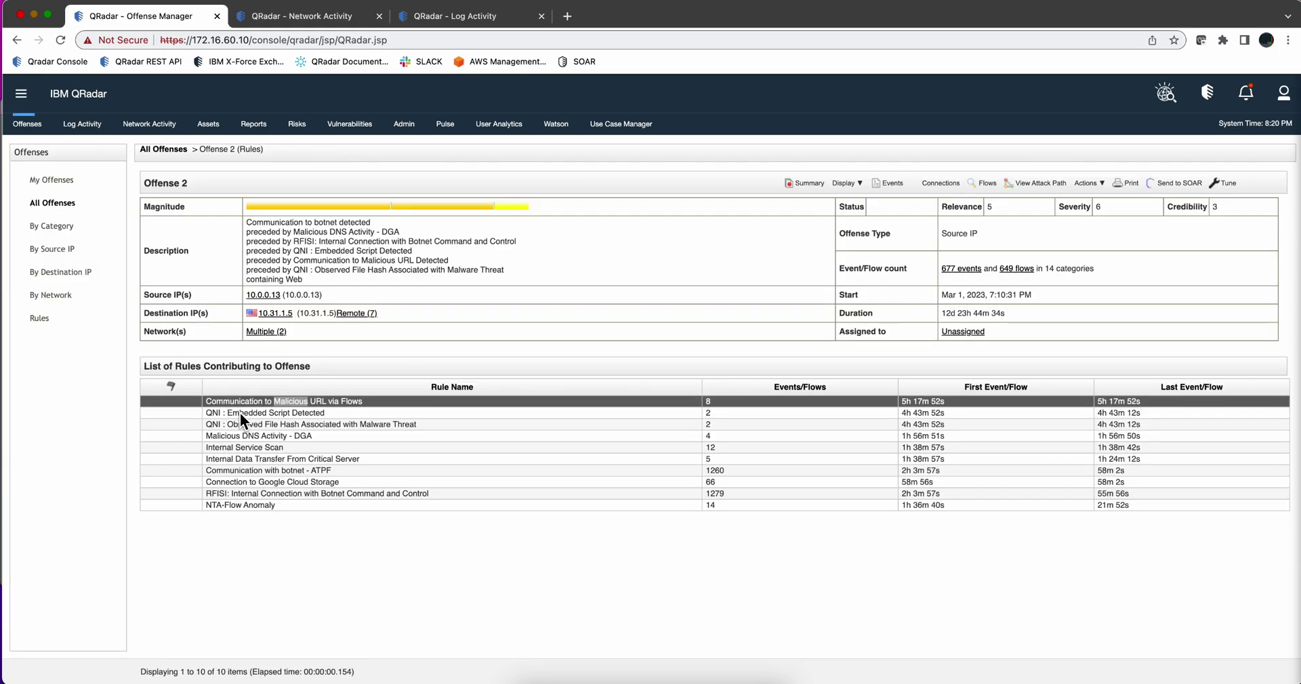
click(238, 412)
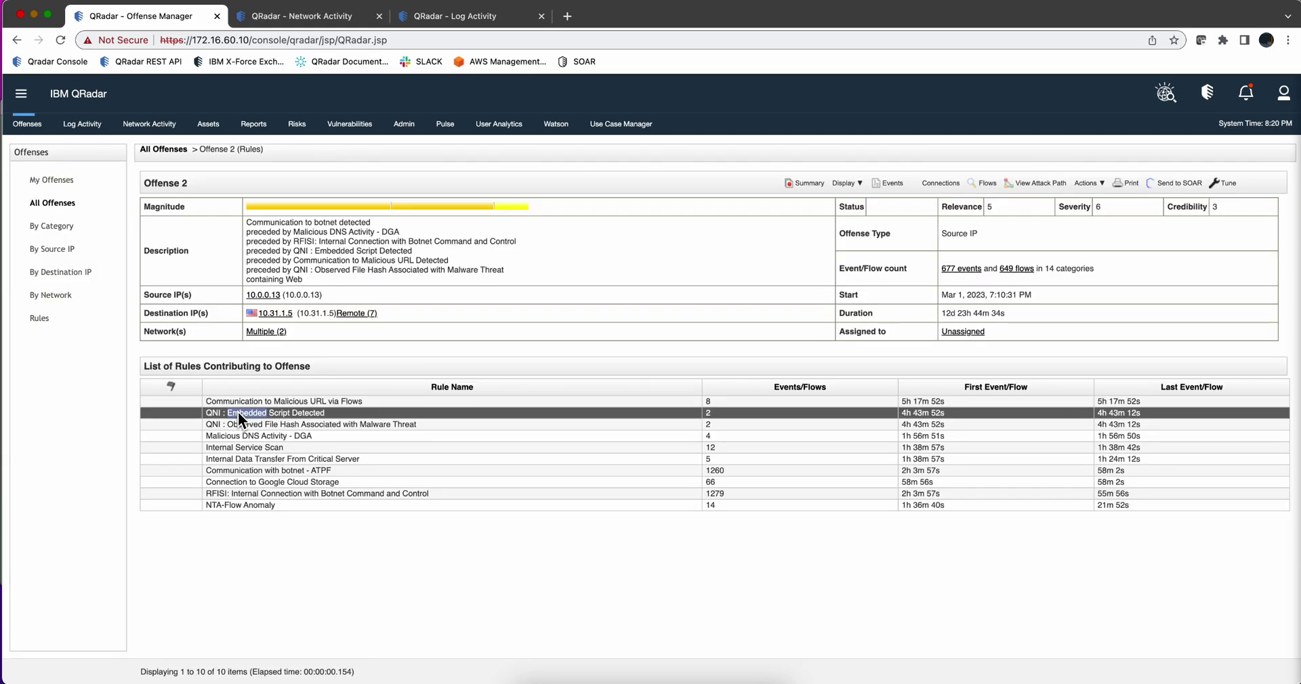
double_click(237, 412)
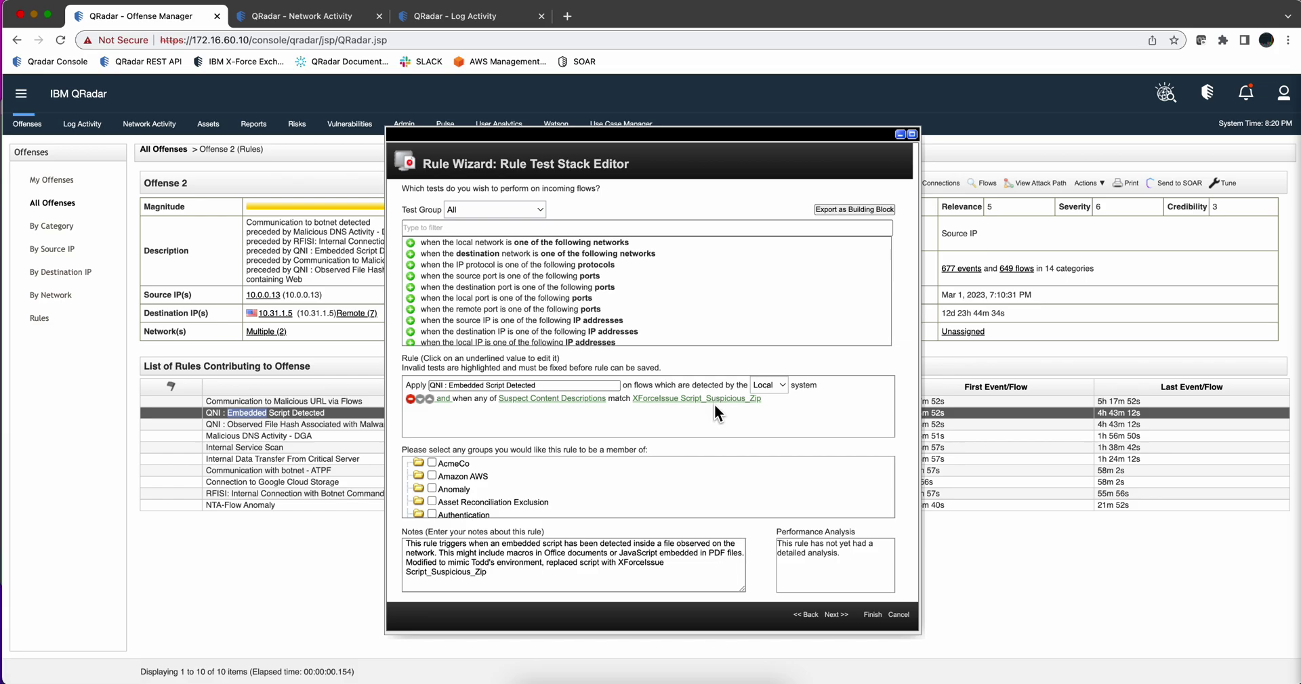
click(898, 614)
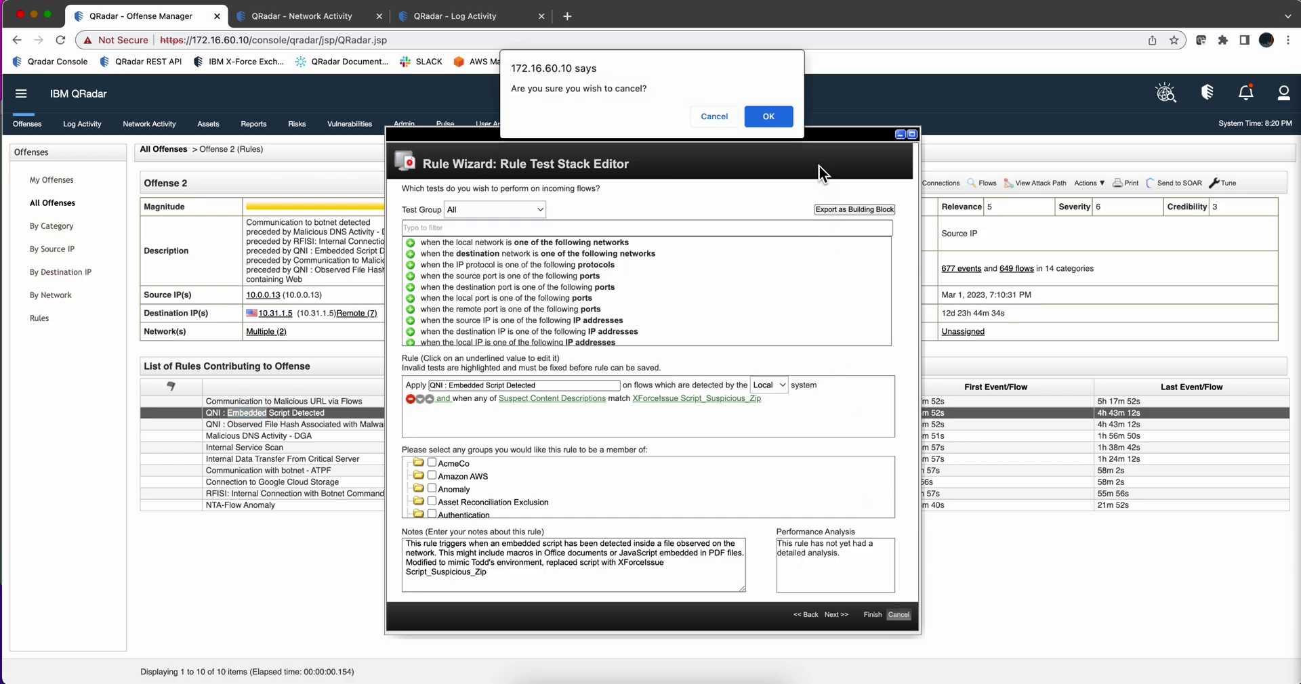
click(769, 117)
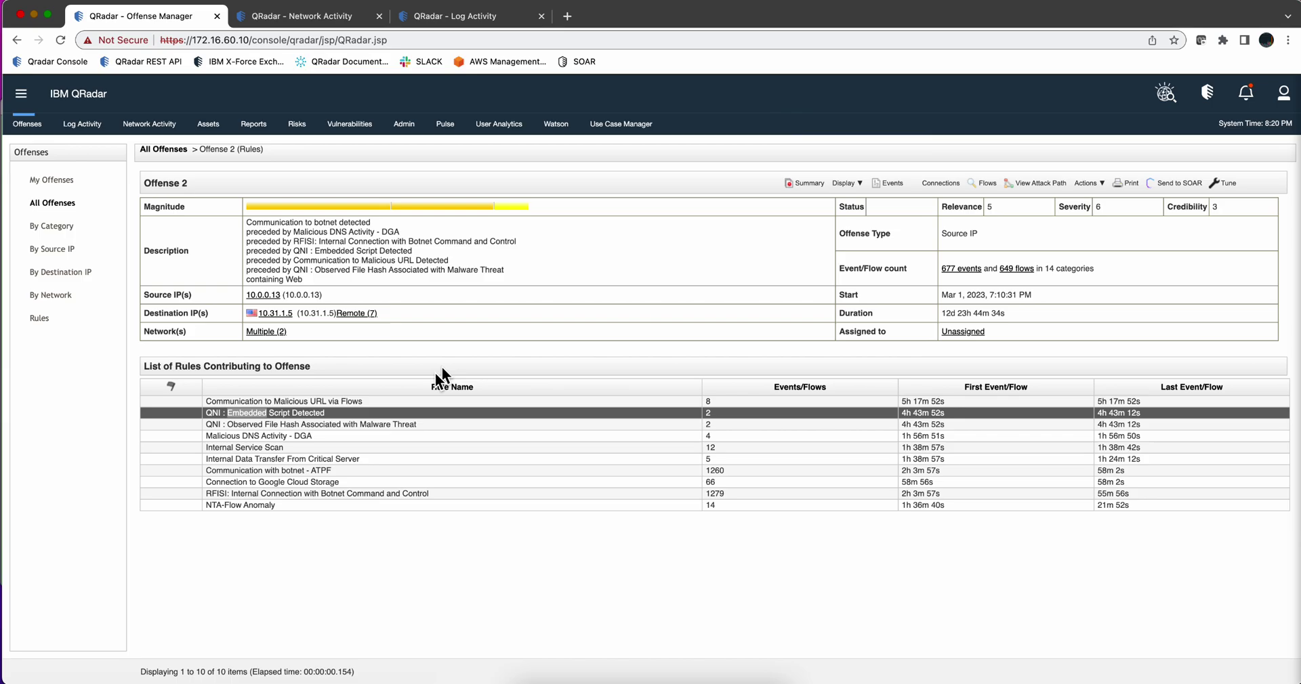
double_click(373, 424)
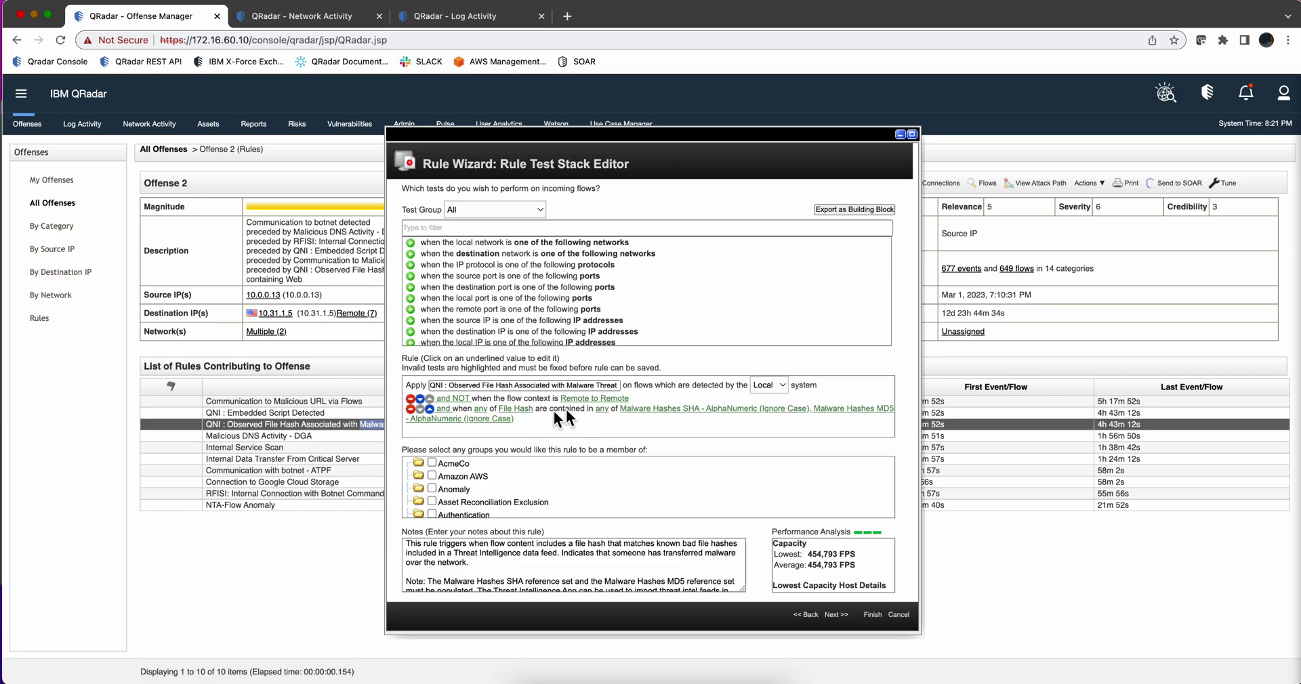
- Cancel the Observed File Hash rule editor and confirm discarding it
click(899, 615)
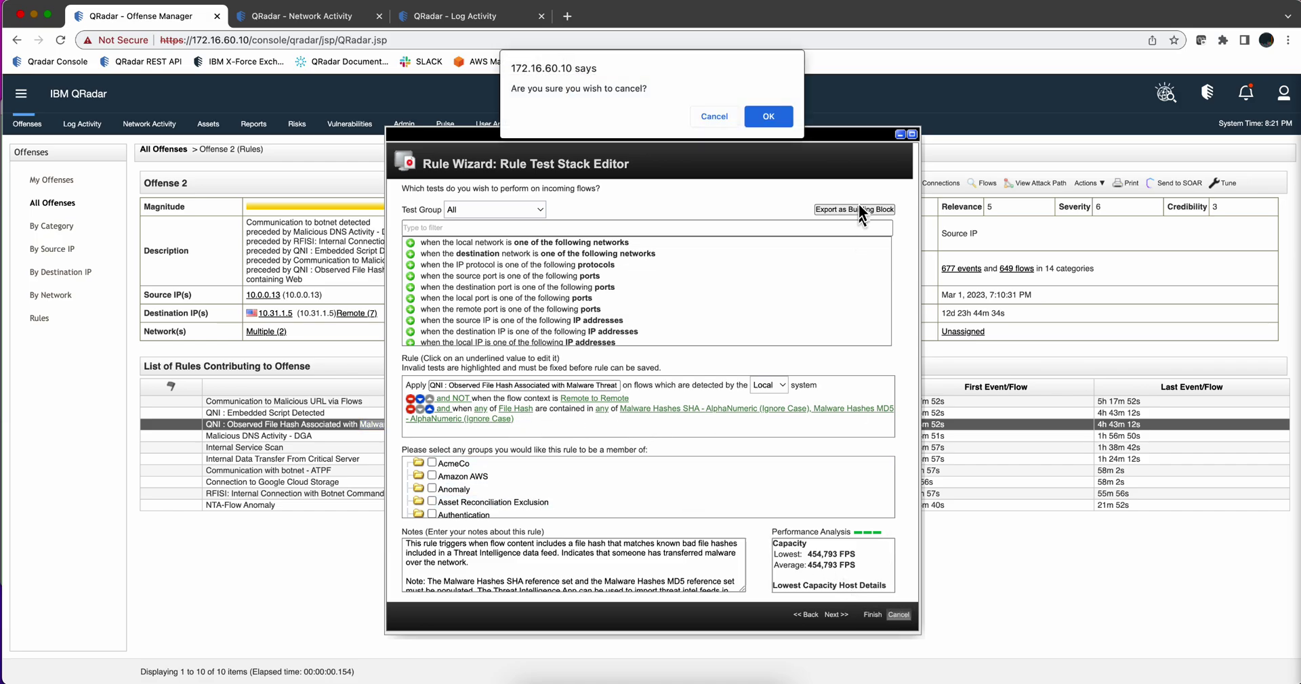
click(769, 117)
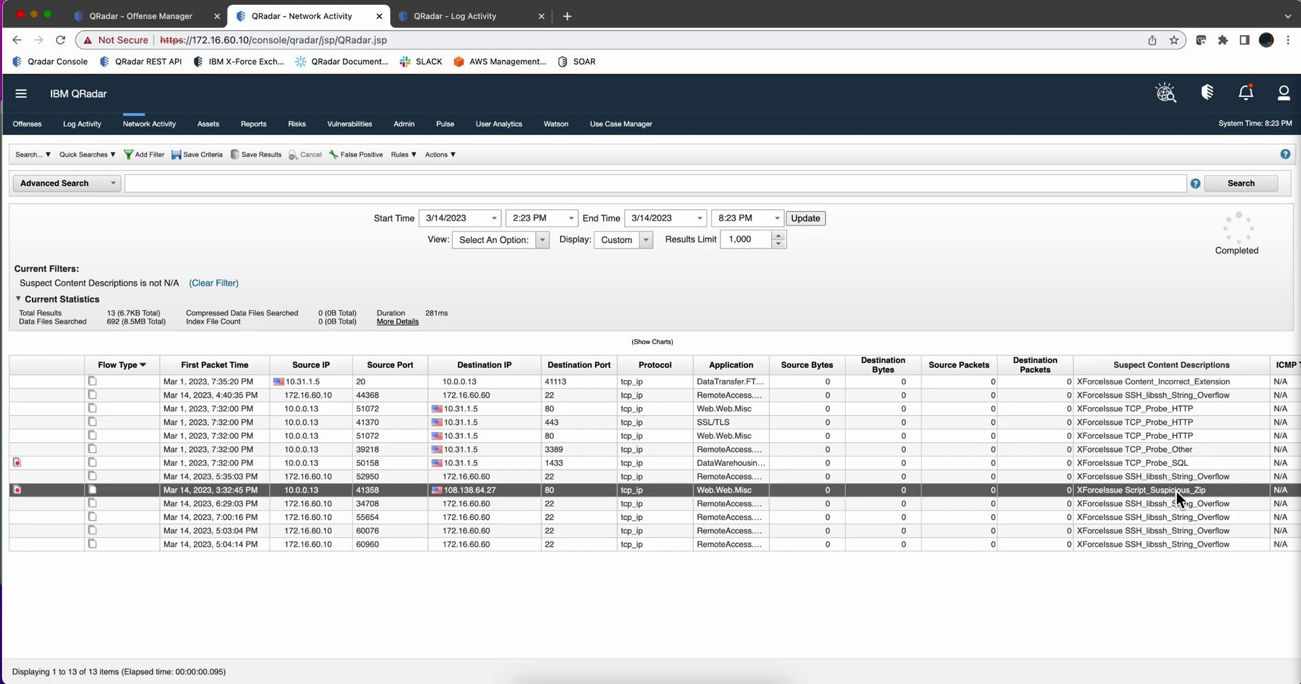
- Open the flow details for the XForceIssue Script_Suspicious_Zip flow
double_click(1132, 490)
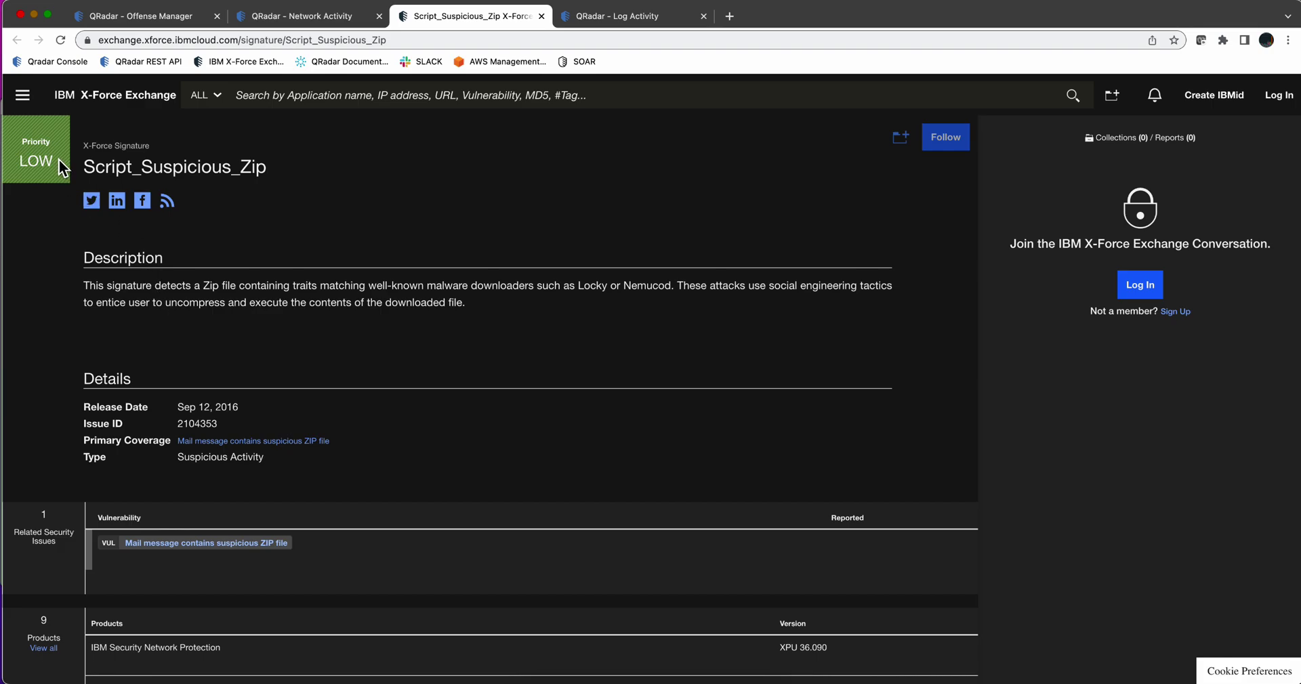
- Go back from X-Force Exchange to QRadar's Script_Suspicious_Zip Flow Information
click(342, 16)
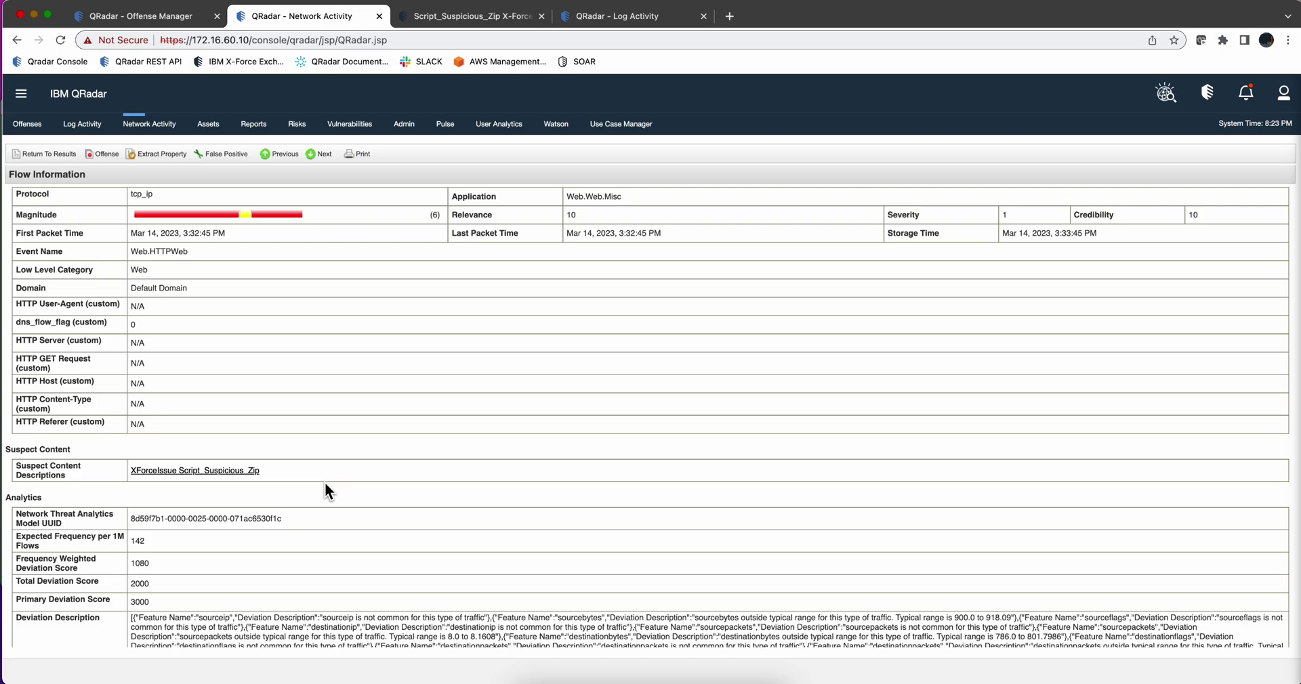
- Select TestFile2.zip's file hash in the flow's File section, then return to Offense 2's rule list
scroll(326, 484, down, 3)
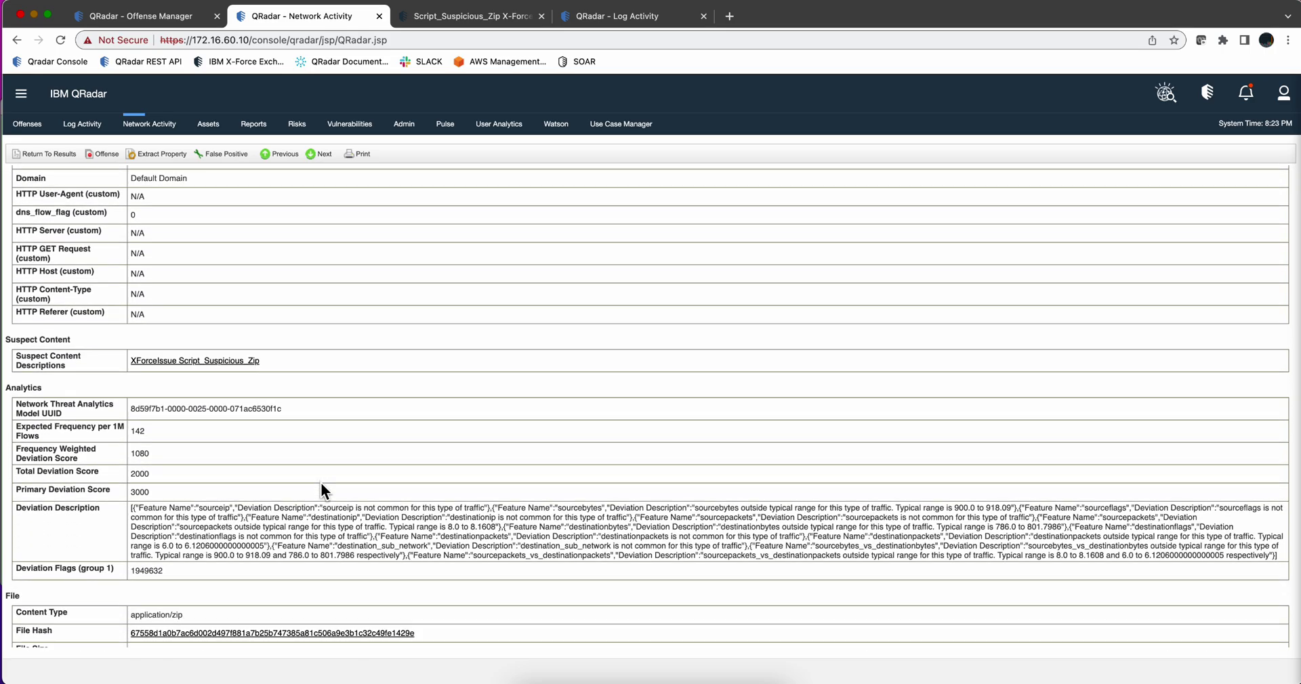
scroll(322, 485, down, 3)
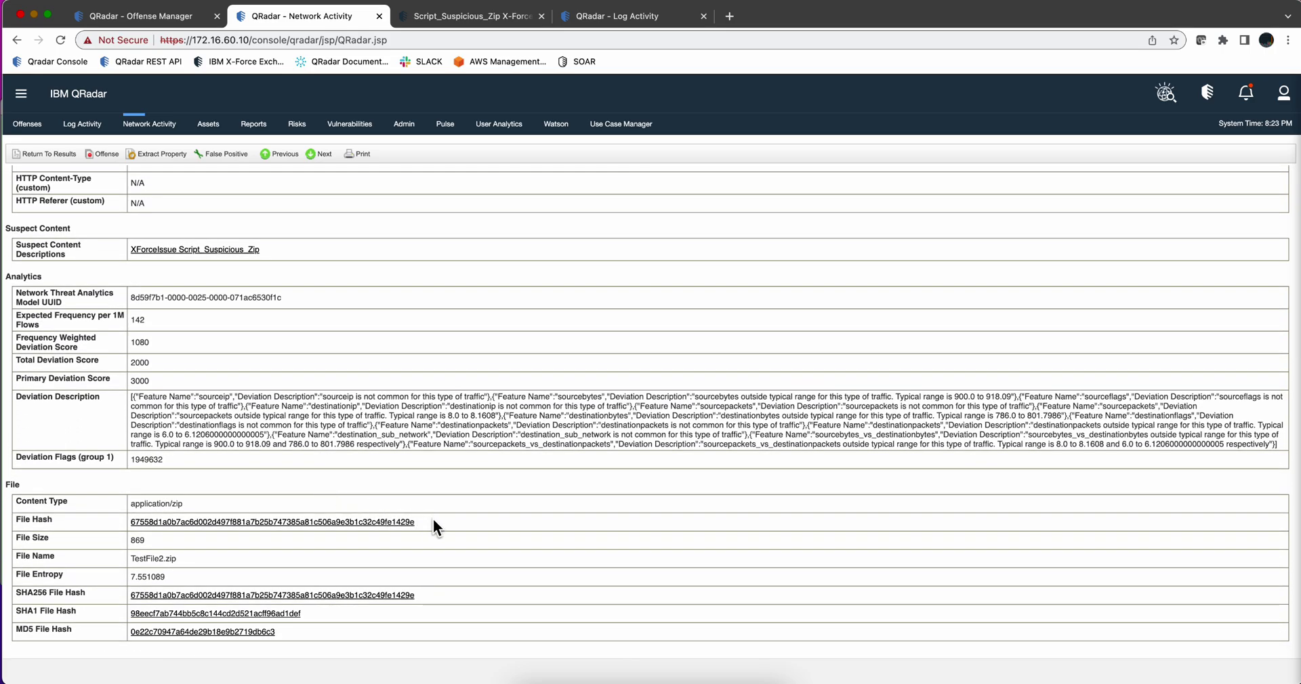
drag(424, 522, 122, 522)
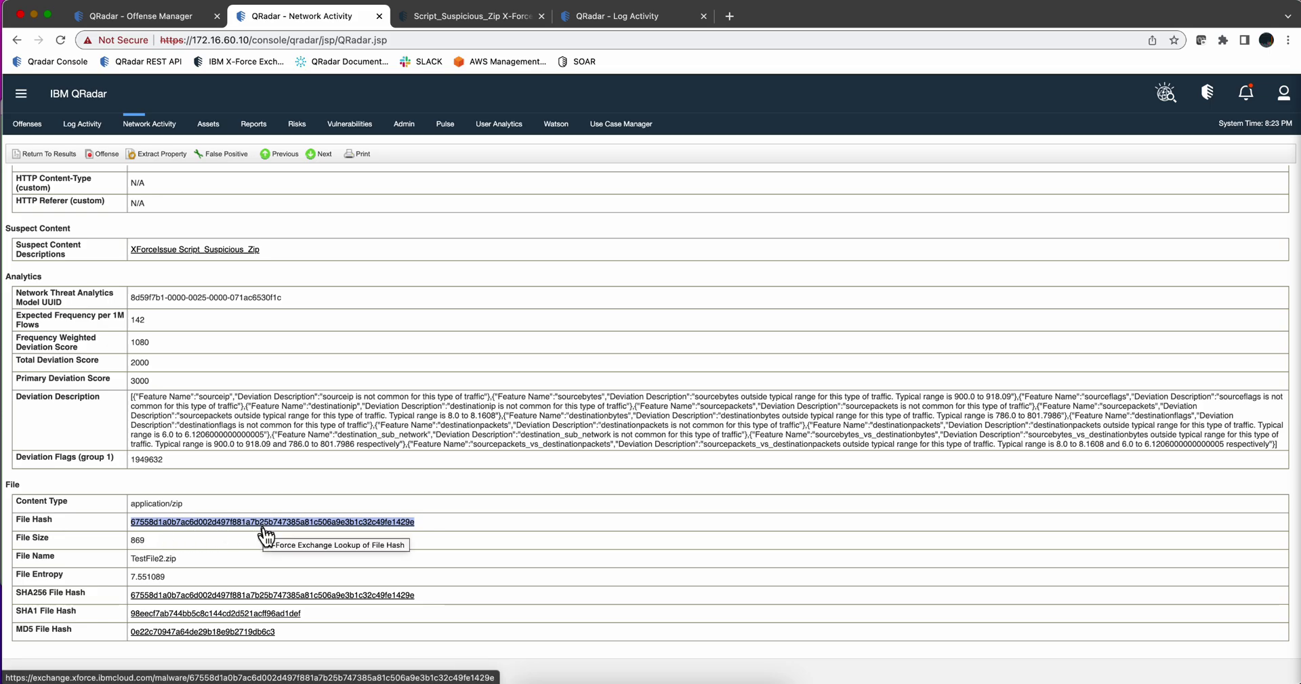
key(ctrl+shift+Tab)
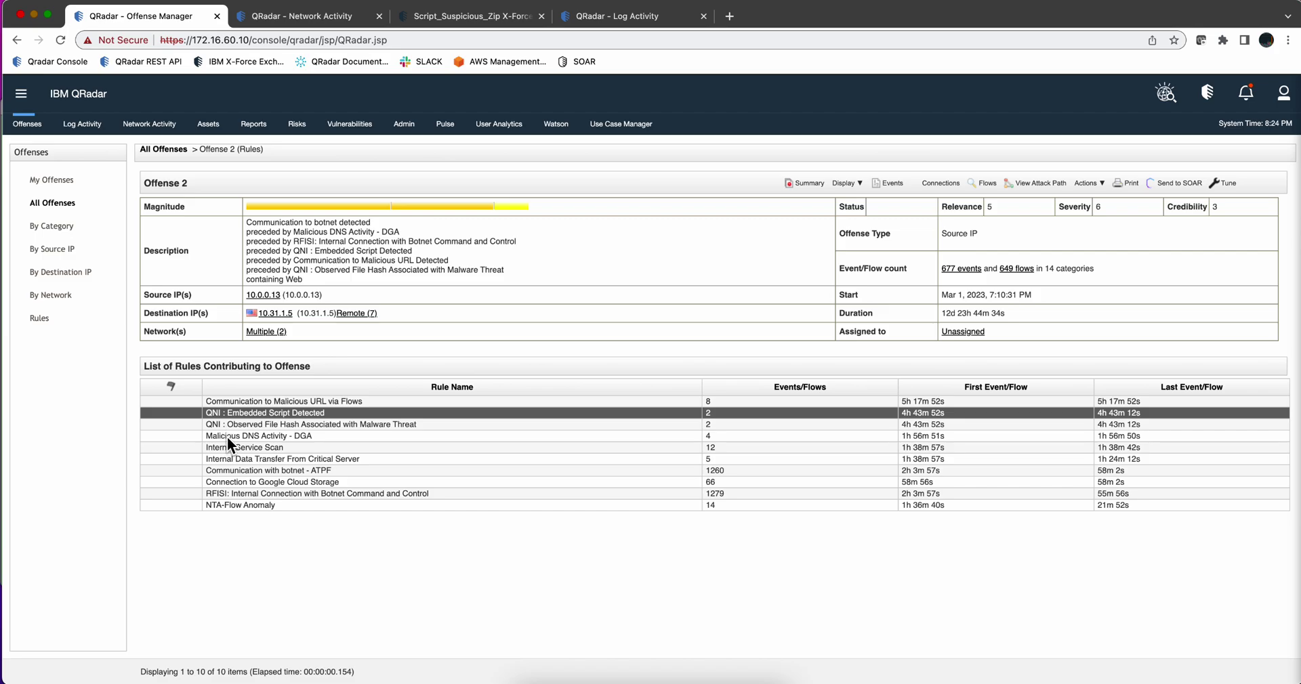
- Read the Malicious DNS Activity - DGA rule's tests, then view the 8 DNS flows matching 'qqq'
click(226, 437)
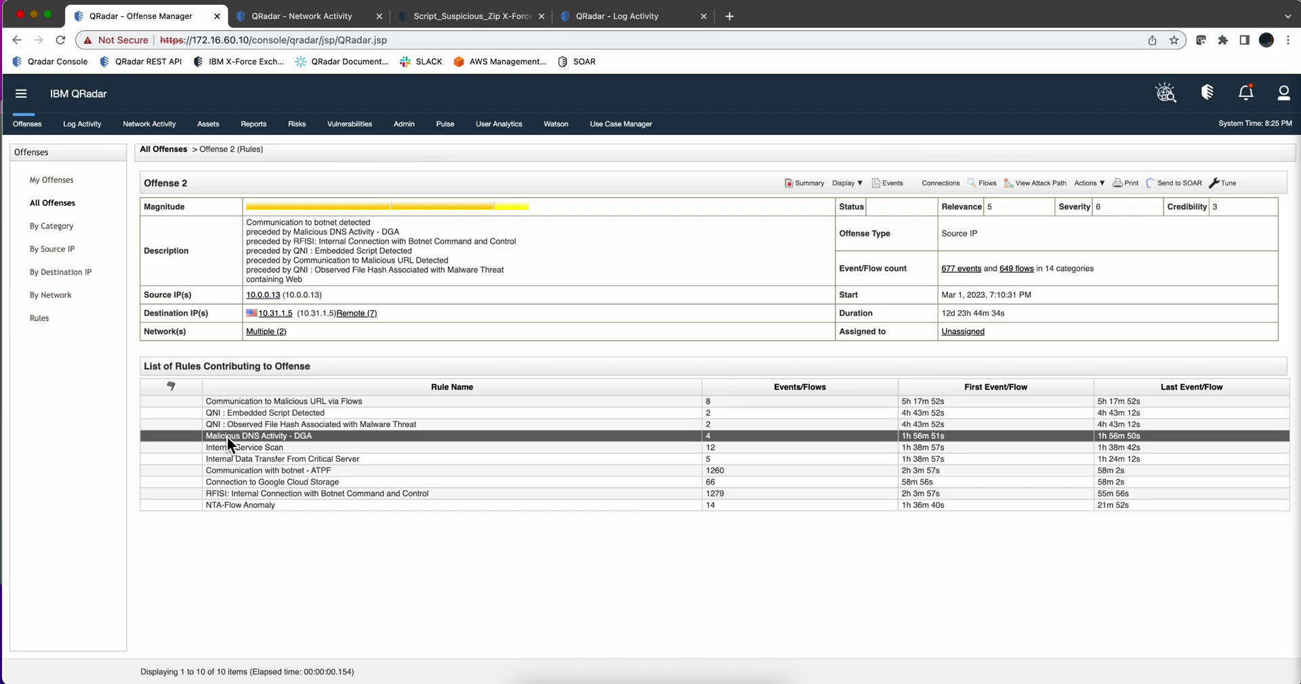
double_click(226, 436)
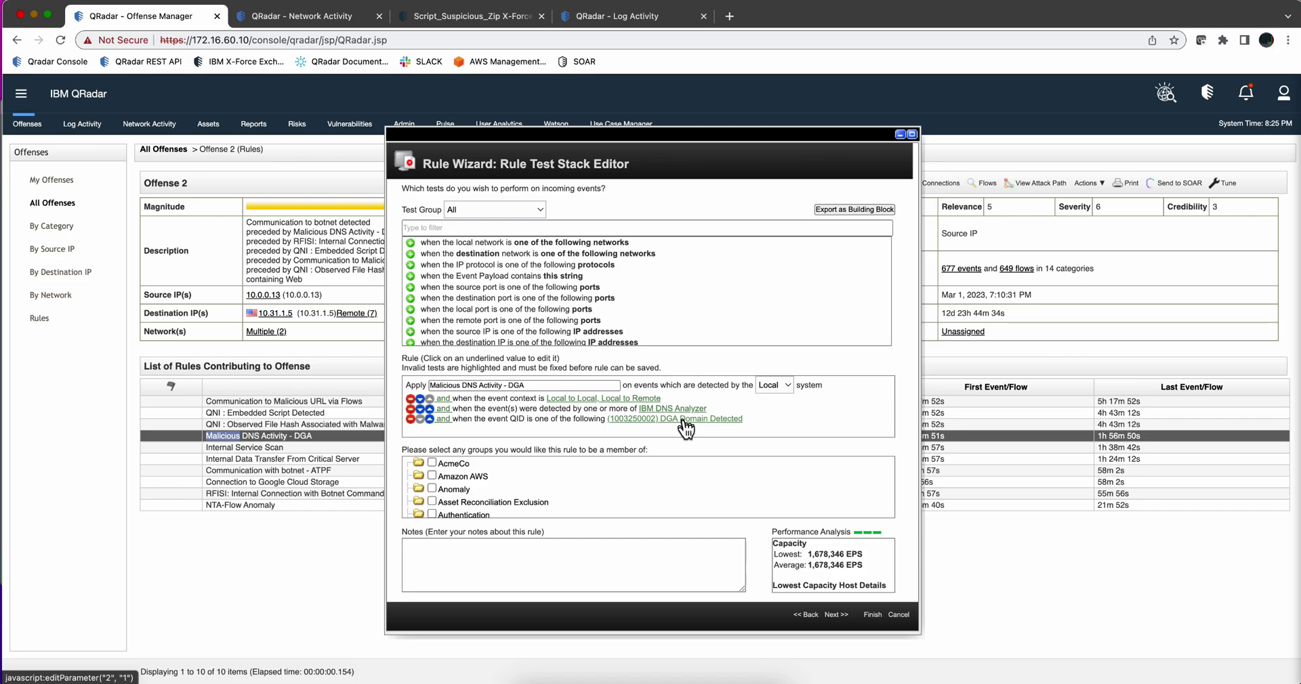
key(ctrl+Tab)
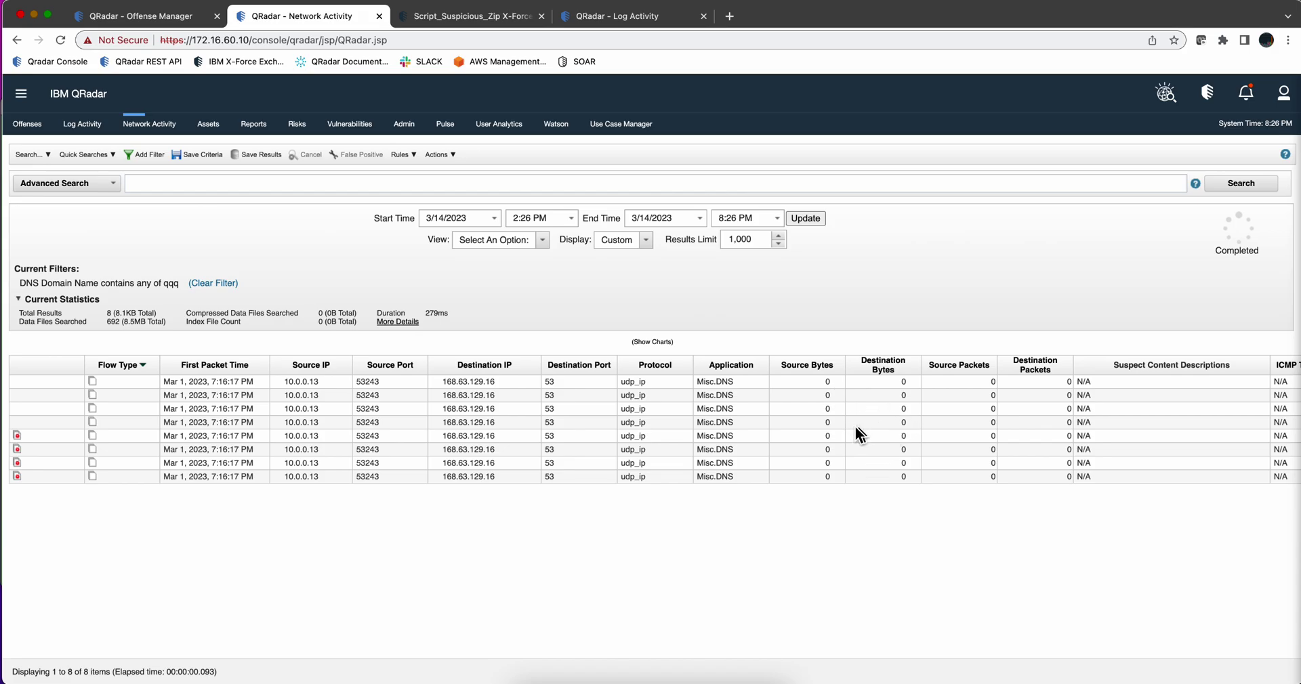
- Open a DNS flow's details to find domain QQQCLQFO.CC, then show the whiteboard diagram
double_click(314, 451)
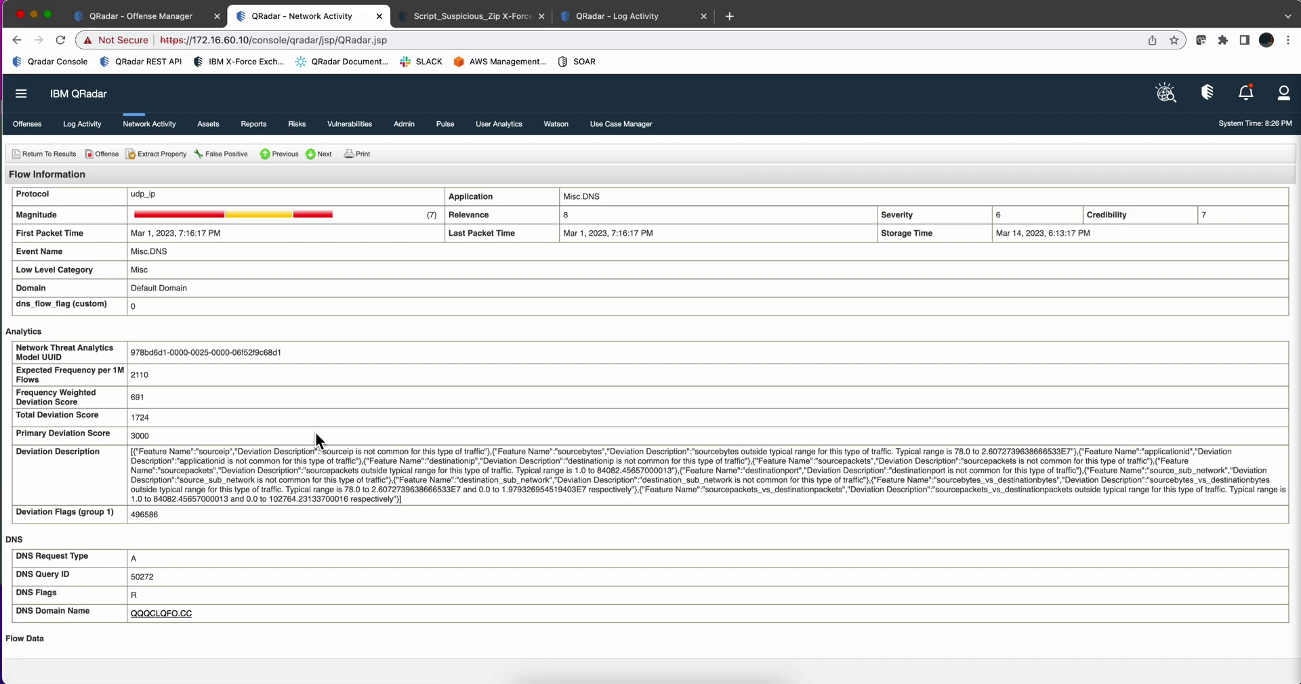
scroll(315, 433, down, 3)
scroll(315, 433, down, 2)
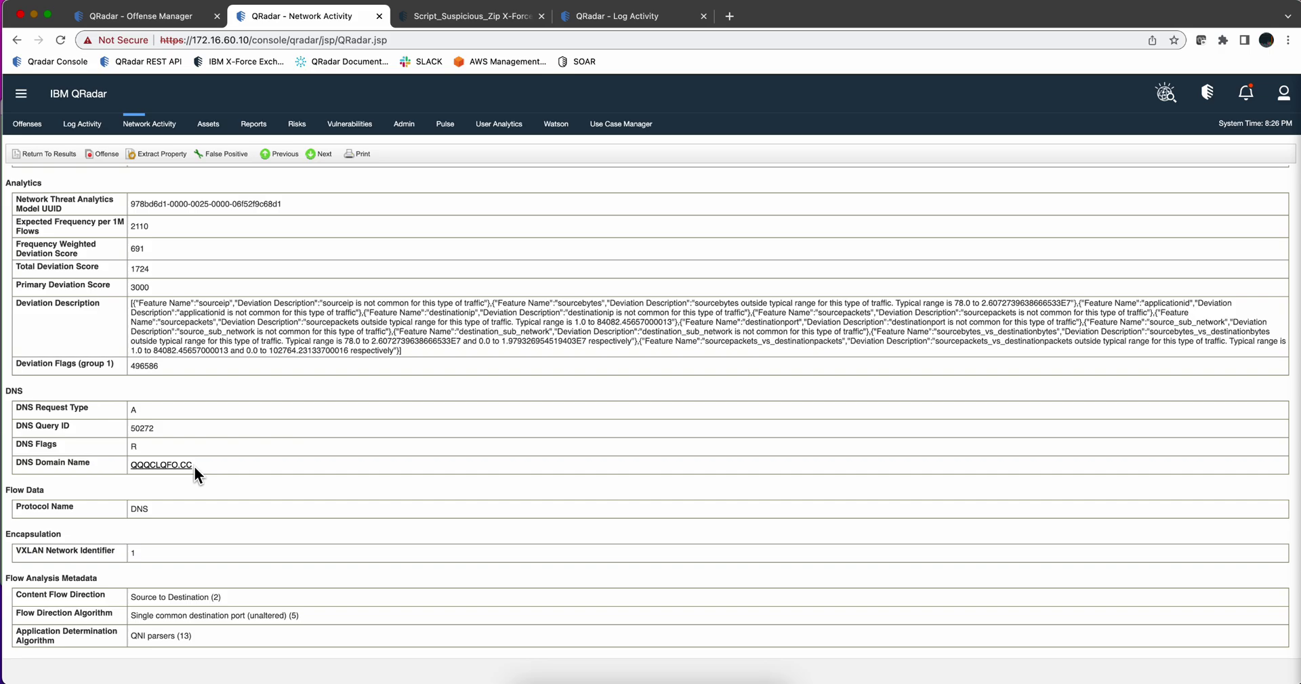
key(super+Tab)
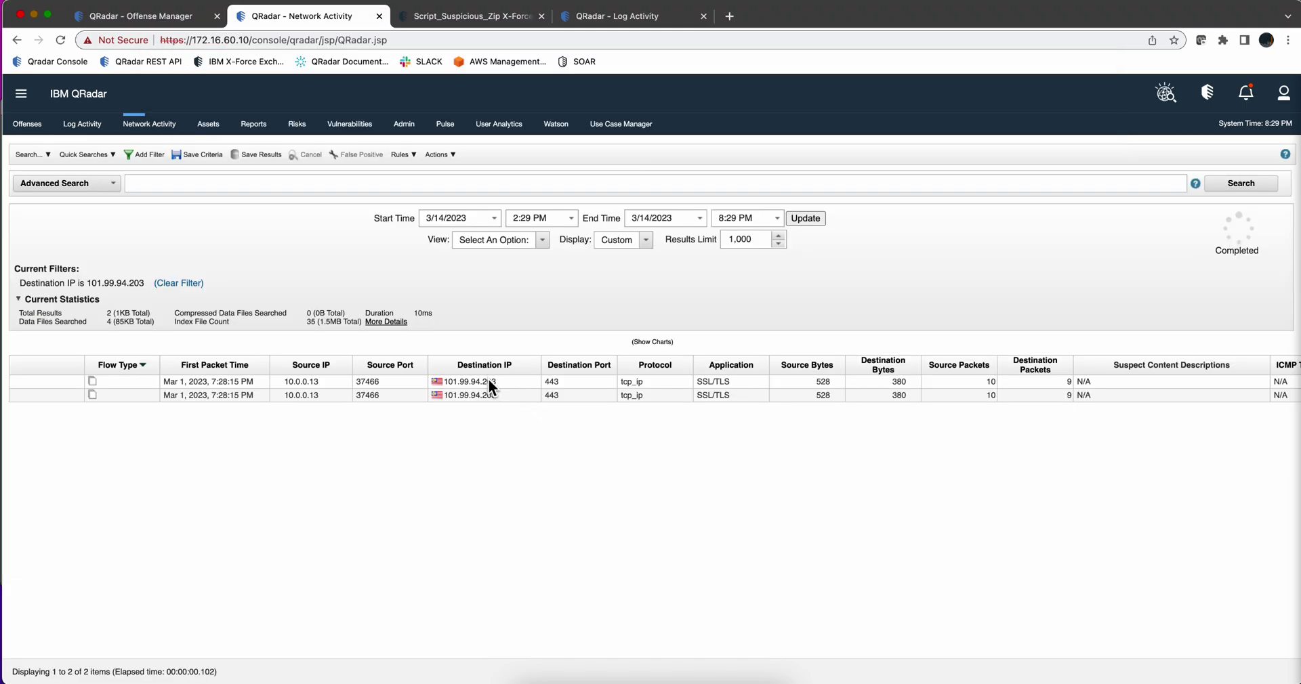
- Select destination IP 101.99.94.203 in the two SSL/TLS port 443 flow results
double_click(488, 381)
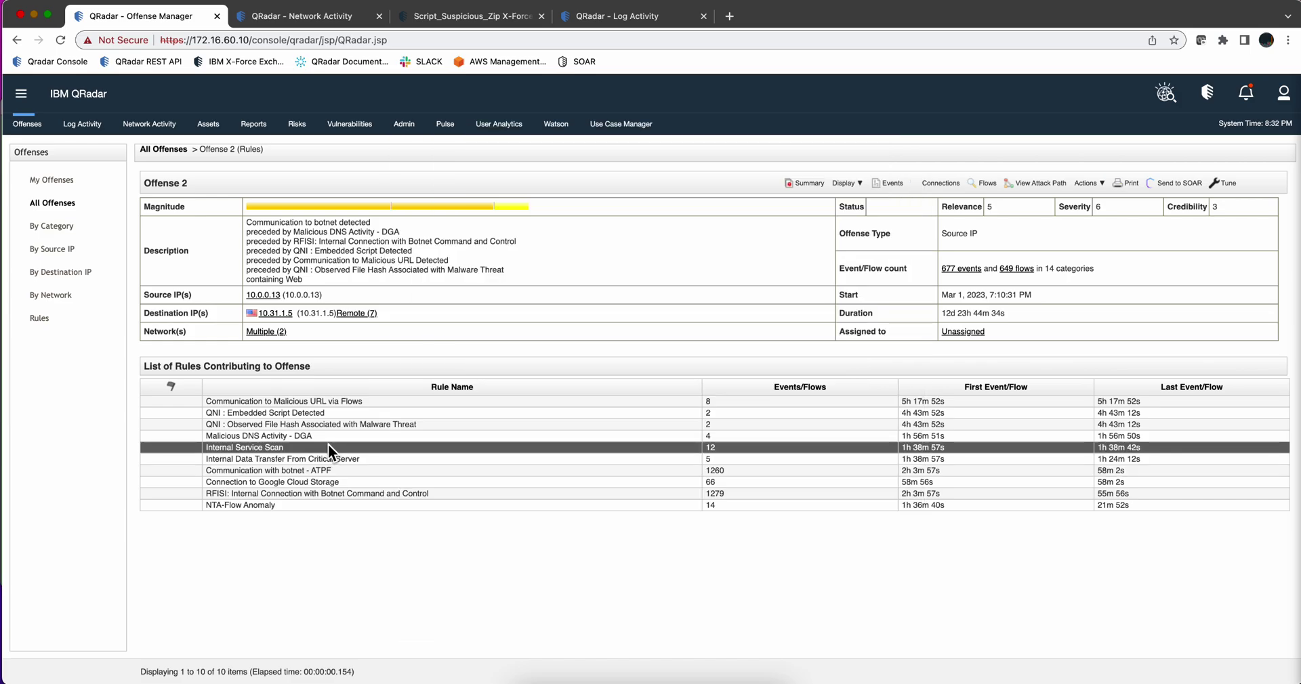
double_click(280, 447)
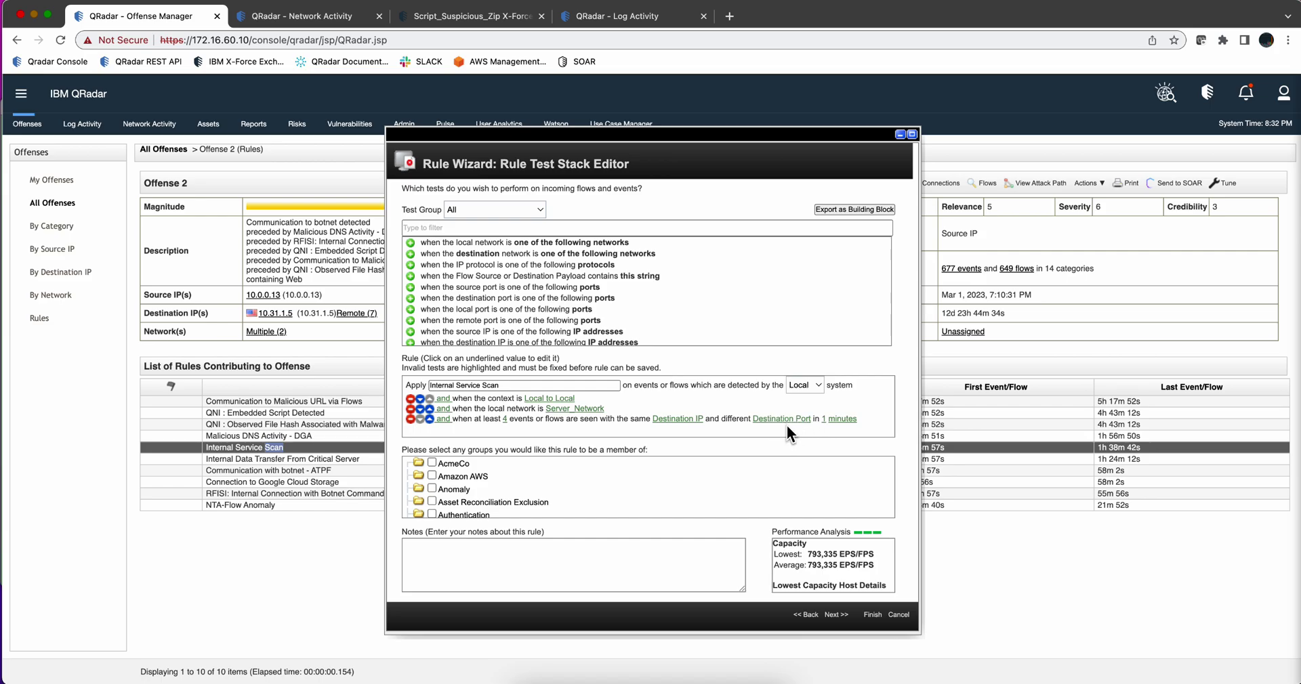
click(902, 615)
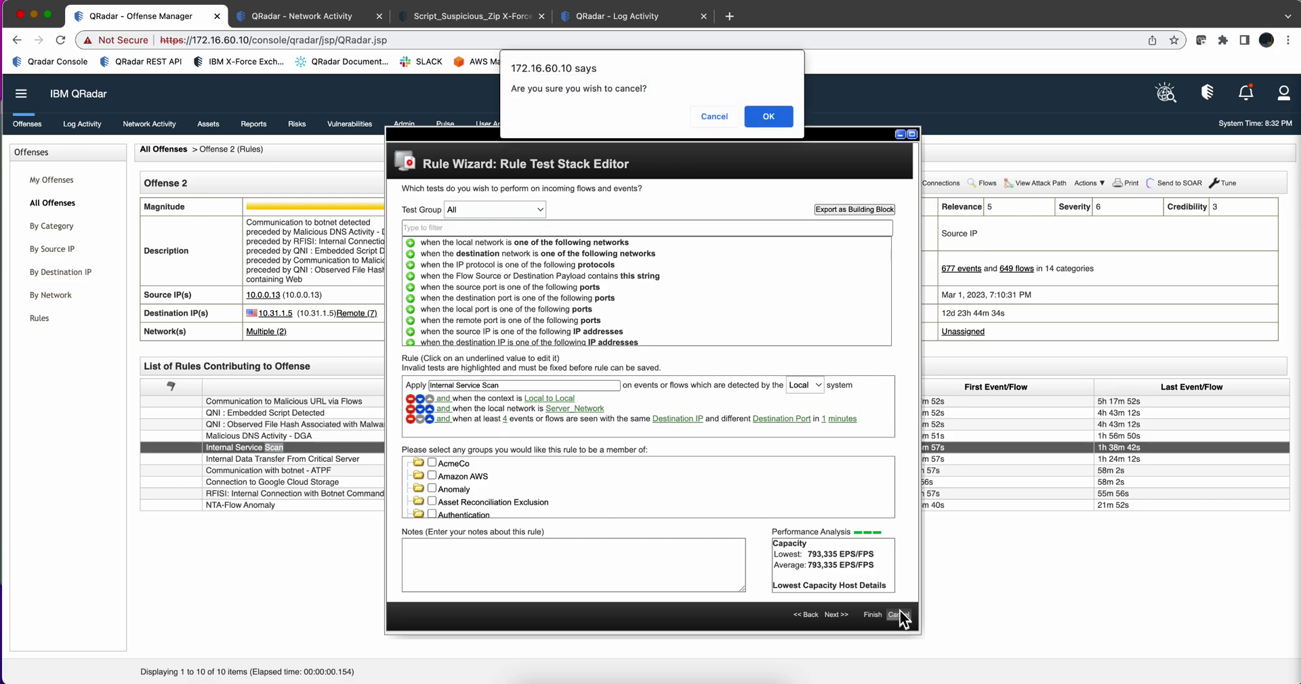
click(769, 117)
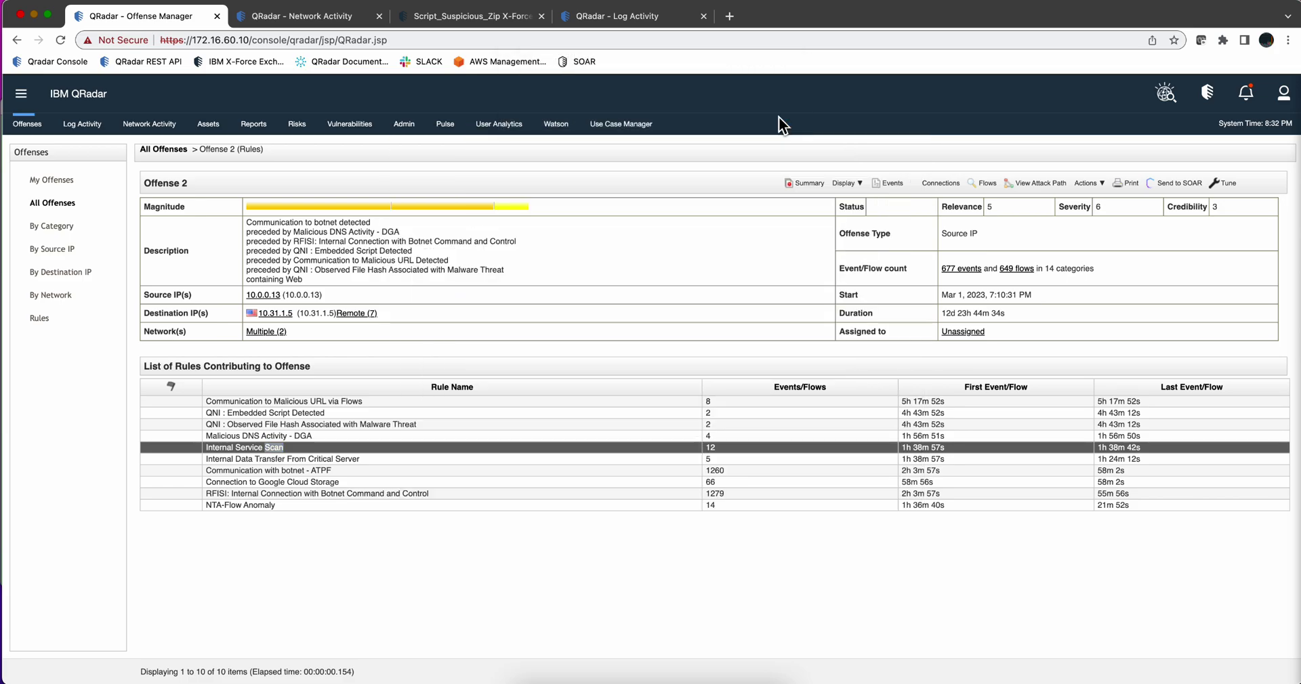
- Scroll through the 98 Server_Network flows hitting 10.31.1.5 on ports 21, 80, 443, 3389, 1433, 22
key(ctrl+Tab)
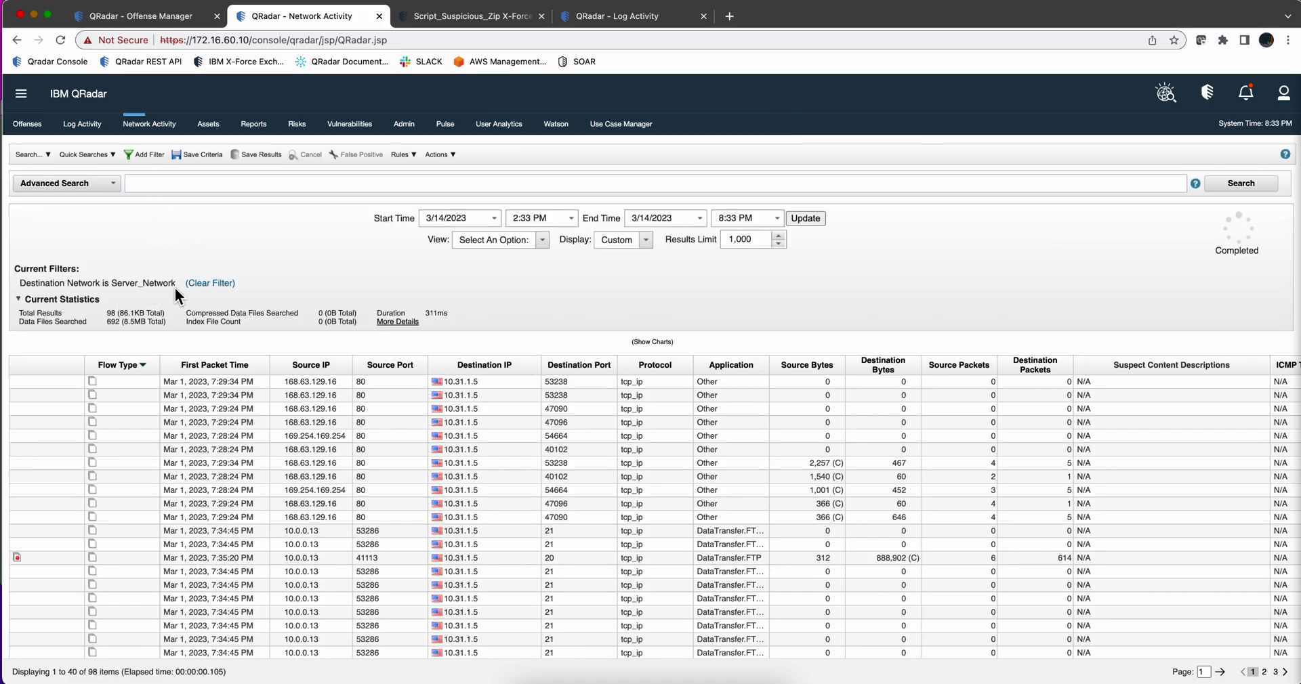
scroll(511, 420, down, 2)
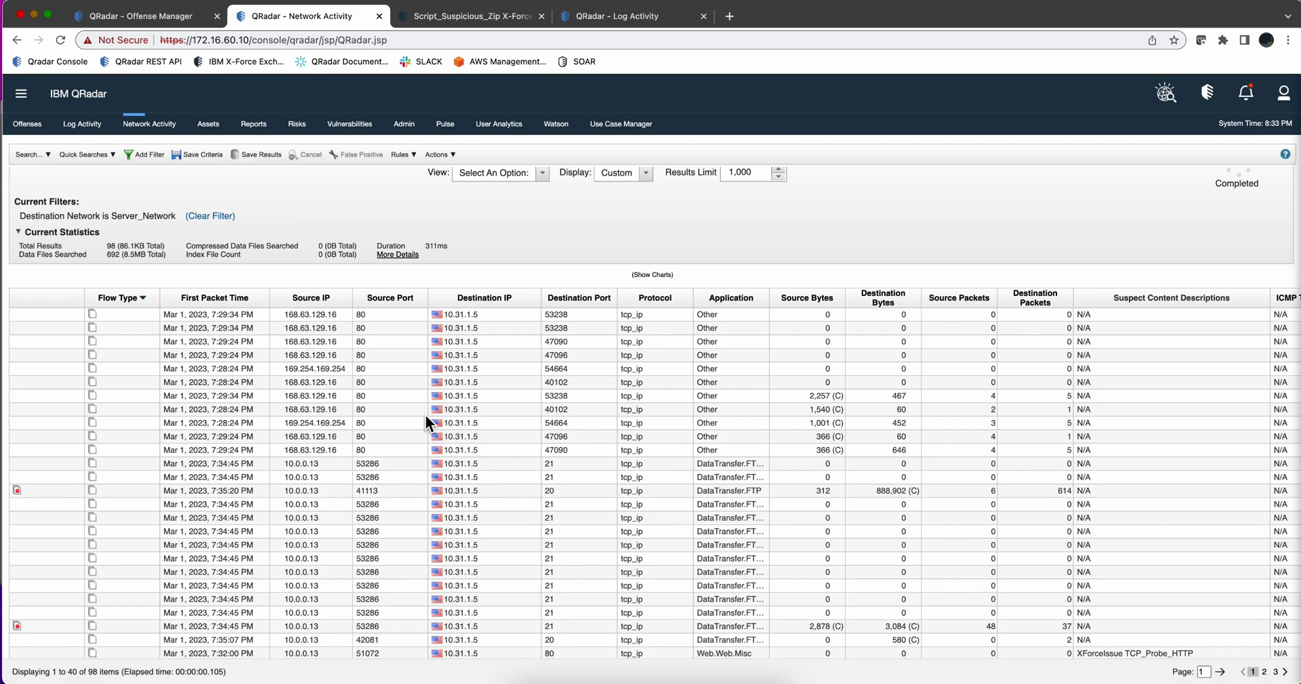
scroll(425, 415, down, 6)
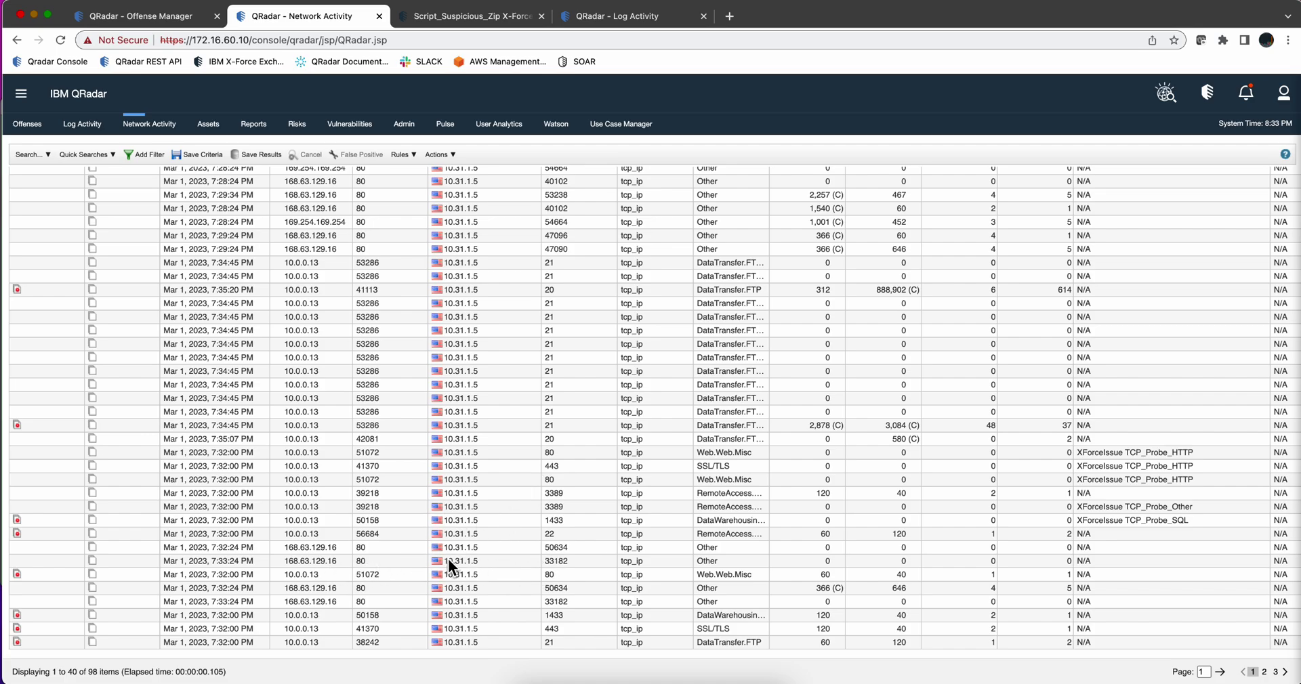
- Read the Internal Data Transfer From Critical Server rule's tests (Server_Production, ports 20, 21), then discard the wizard
key(super+1)
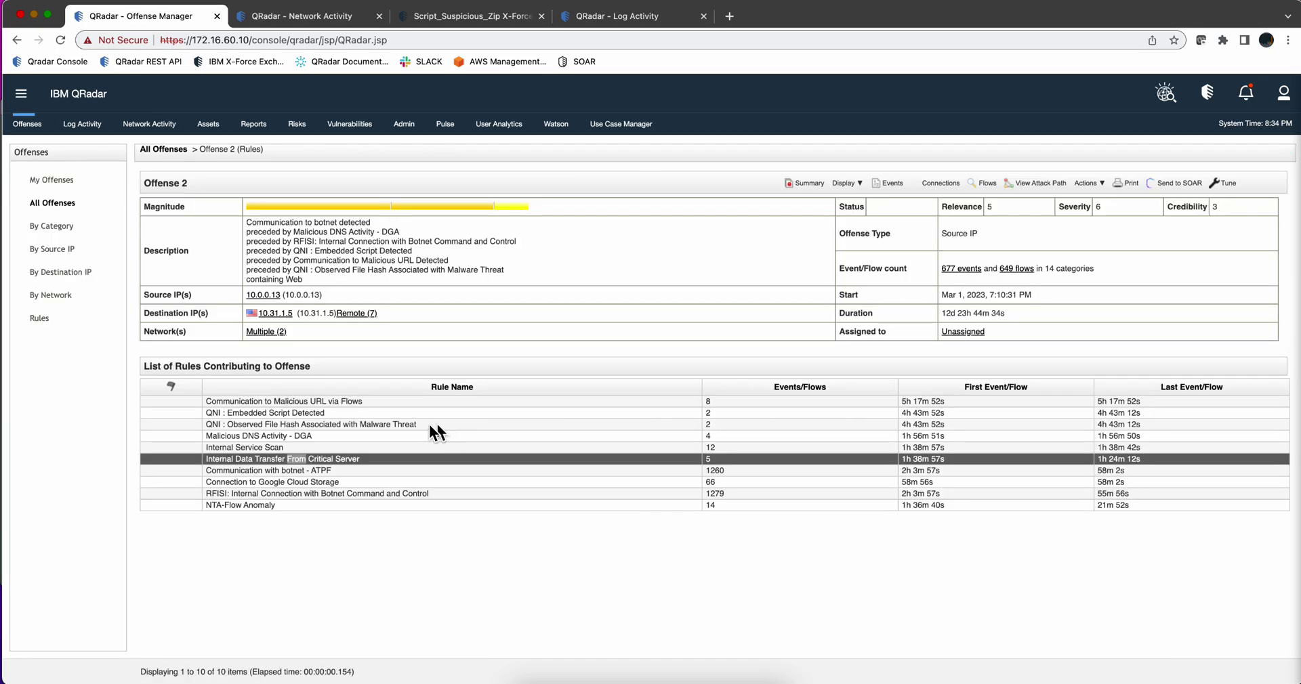
double_click(314, 459)
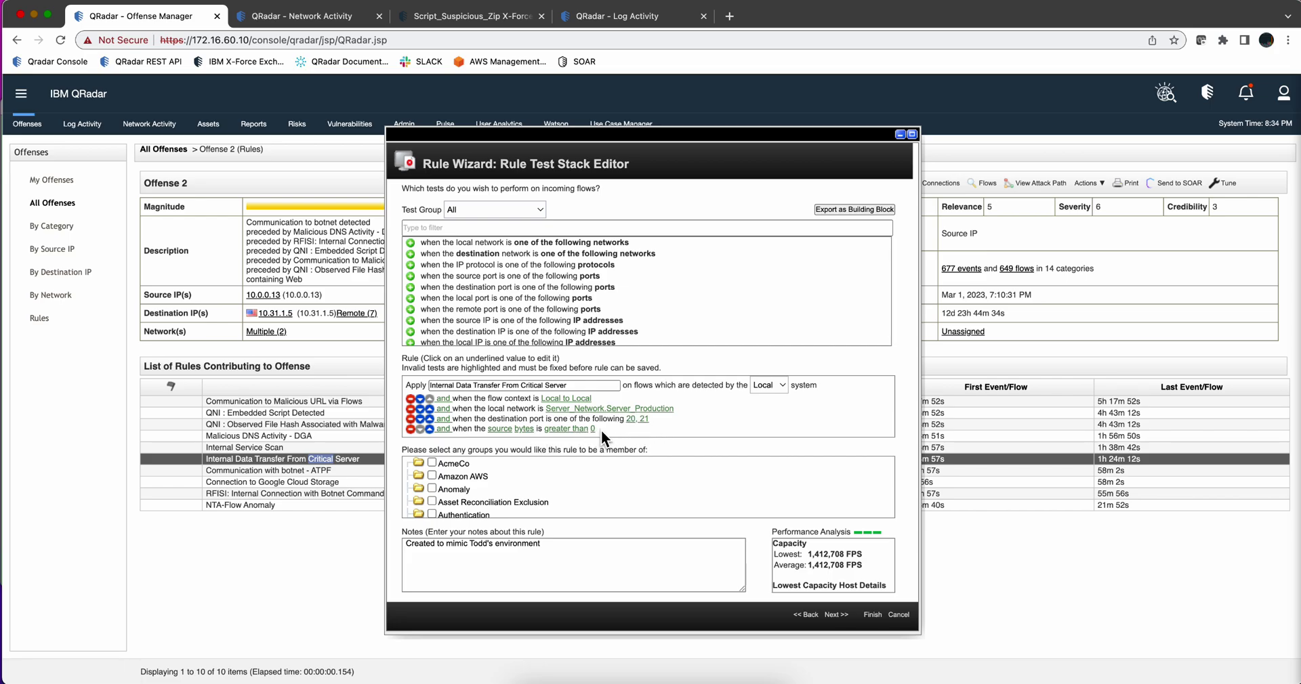
click(896, 615)
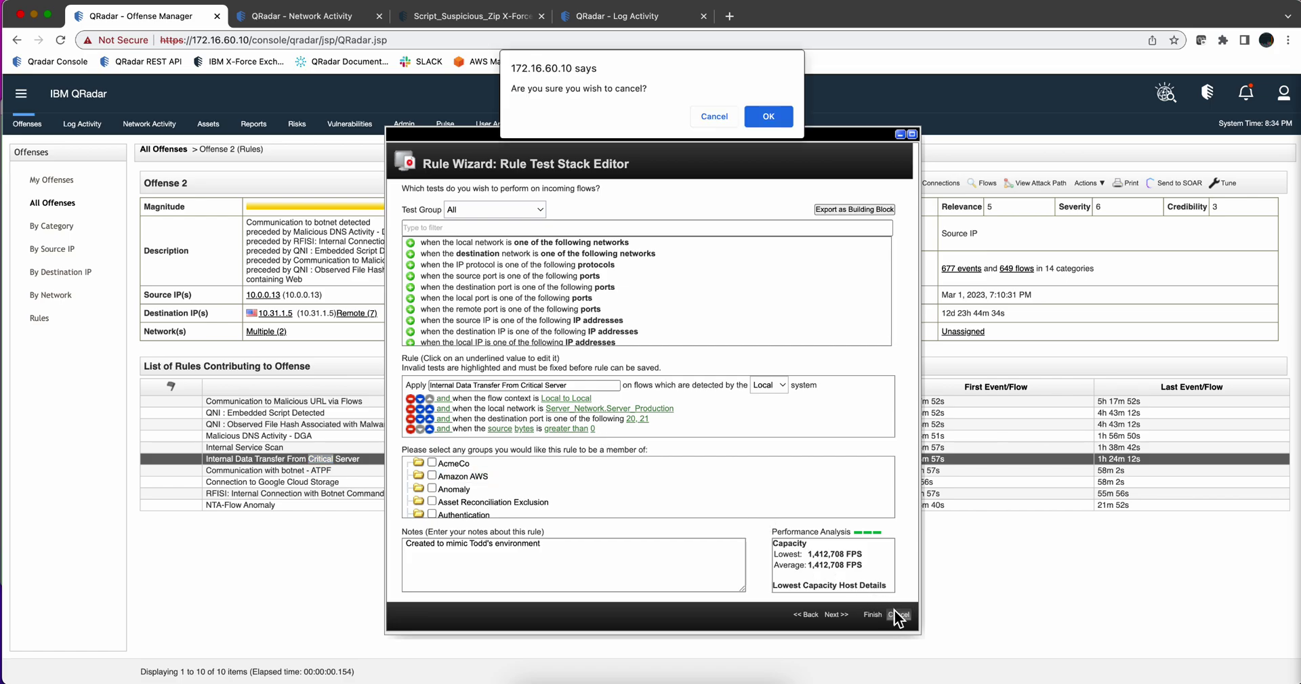
click(773, 121)
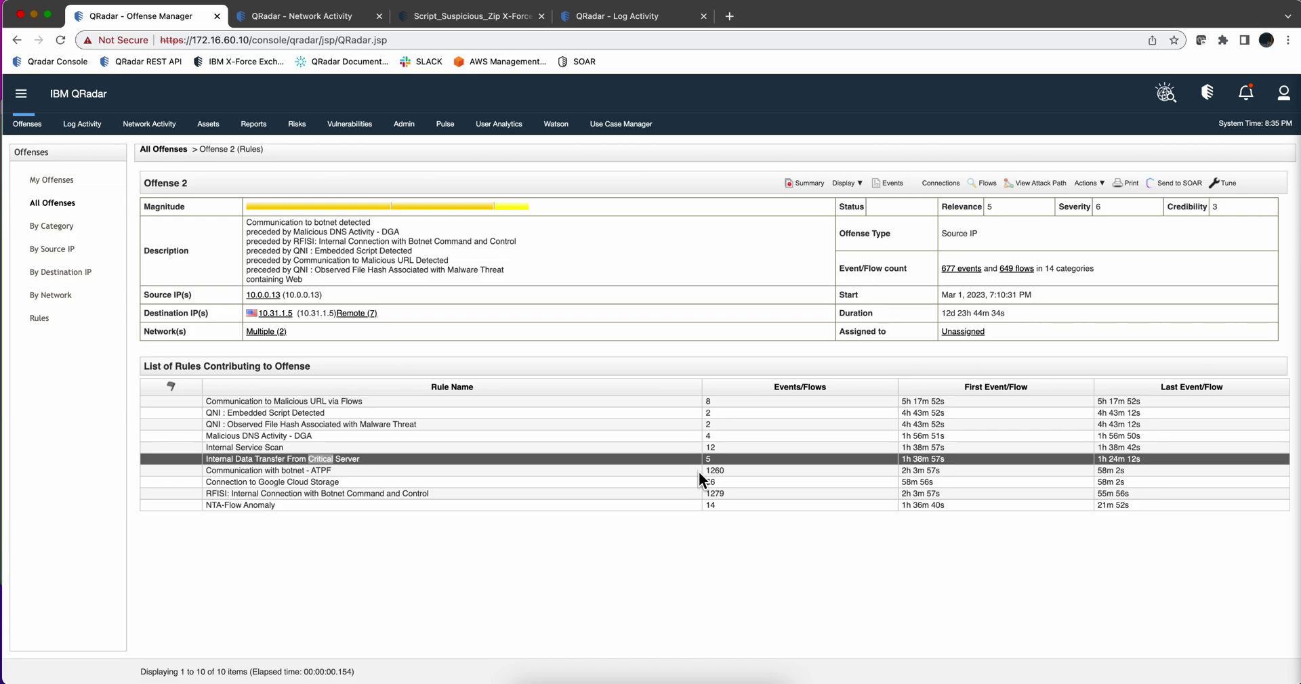
click(299, 507)
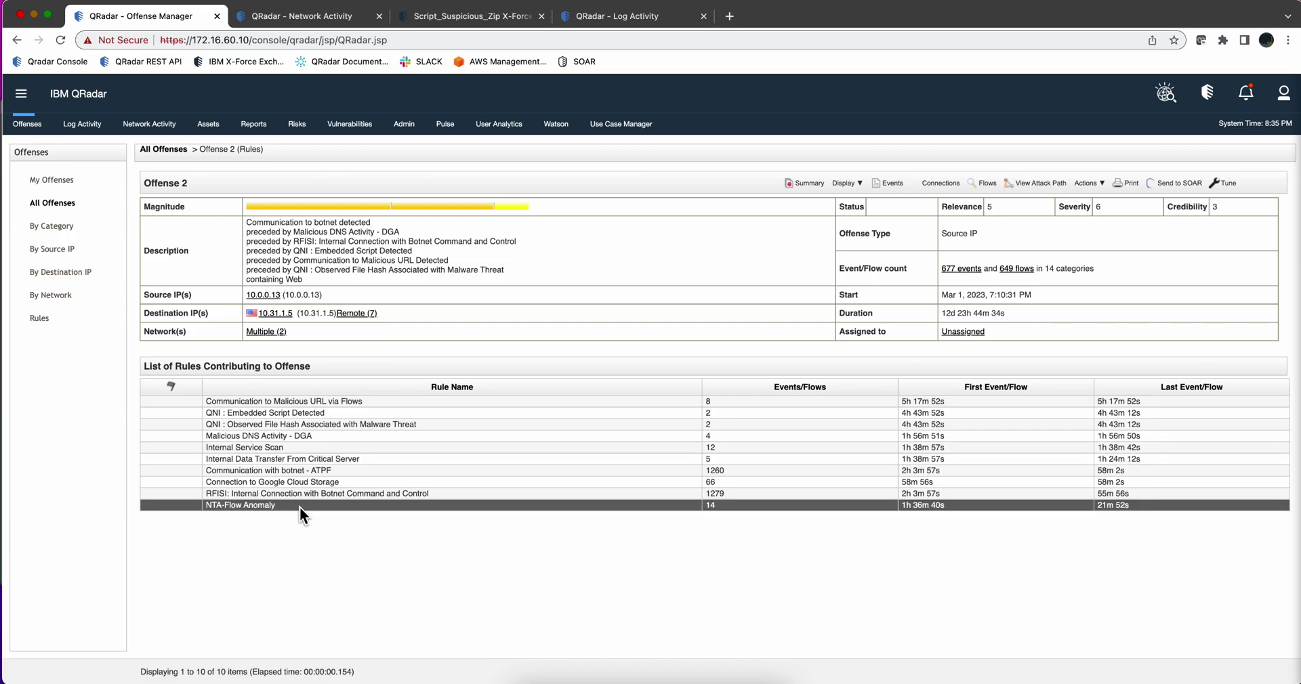
double_click(299, 507)
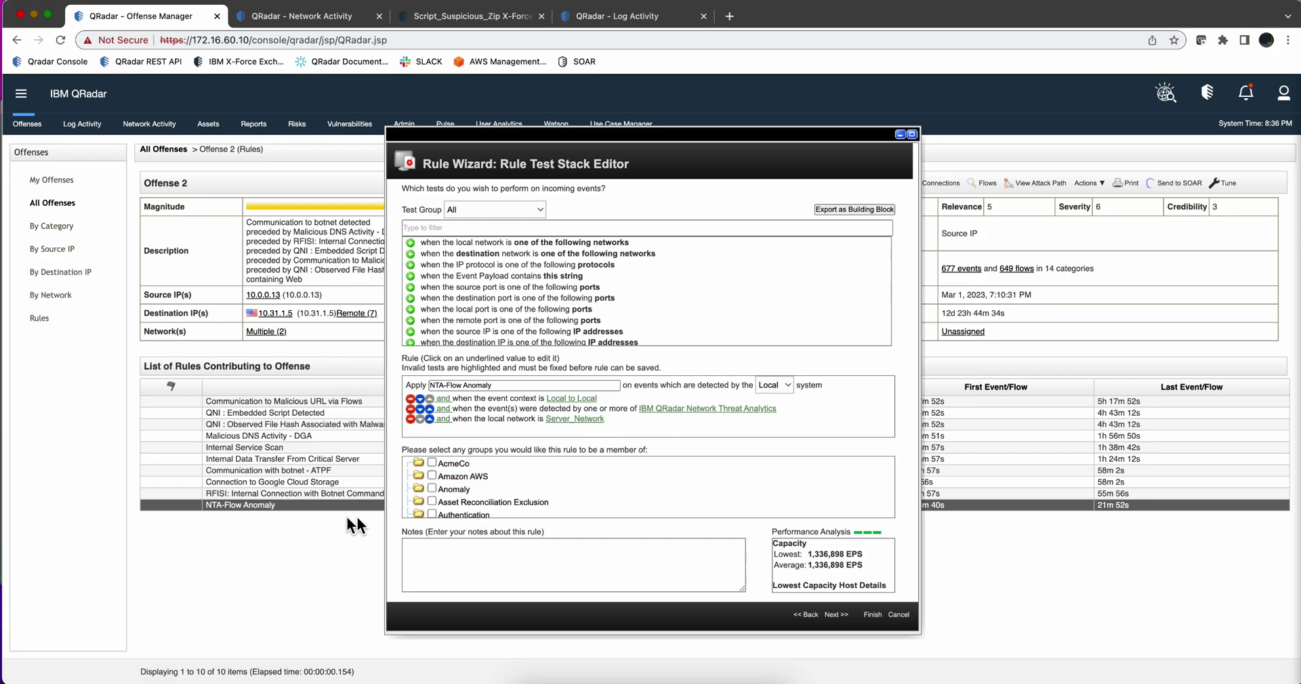
click(898, 615)
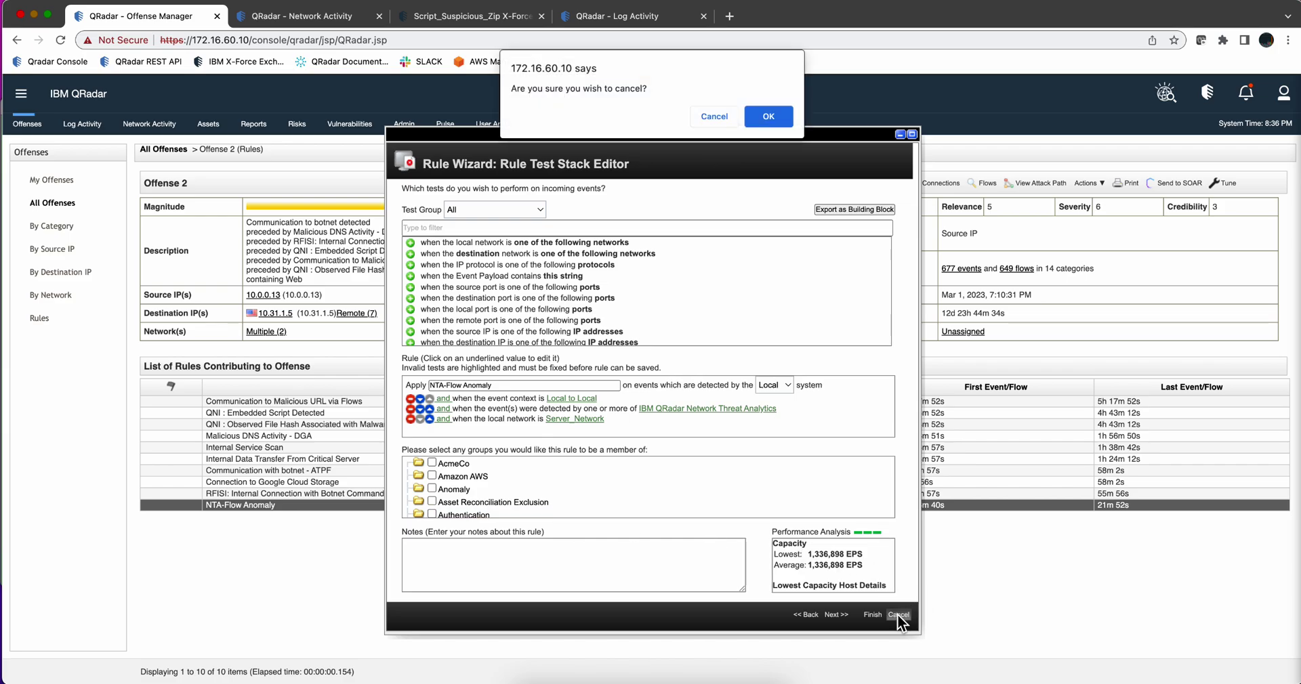
key(Return)
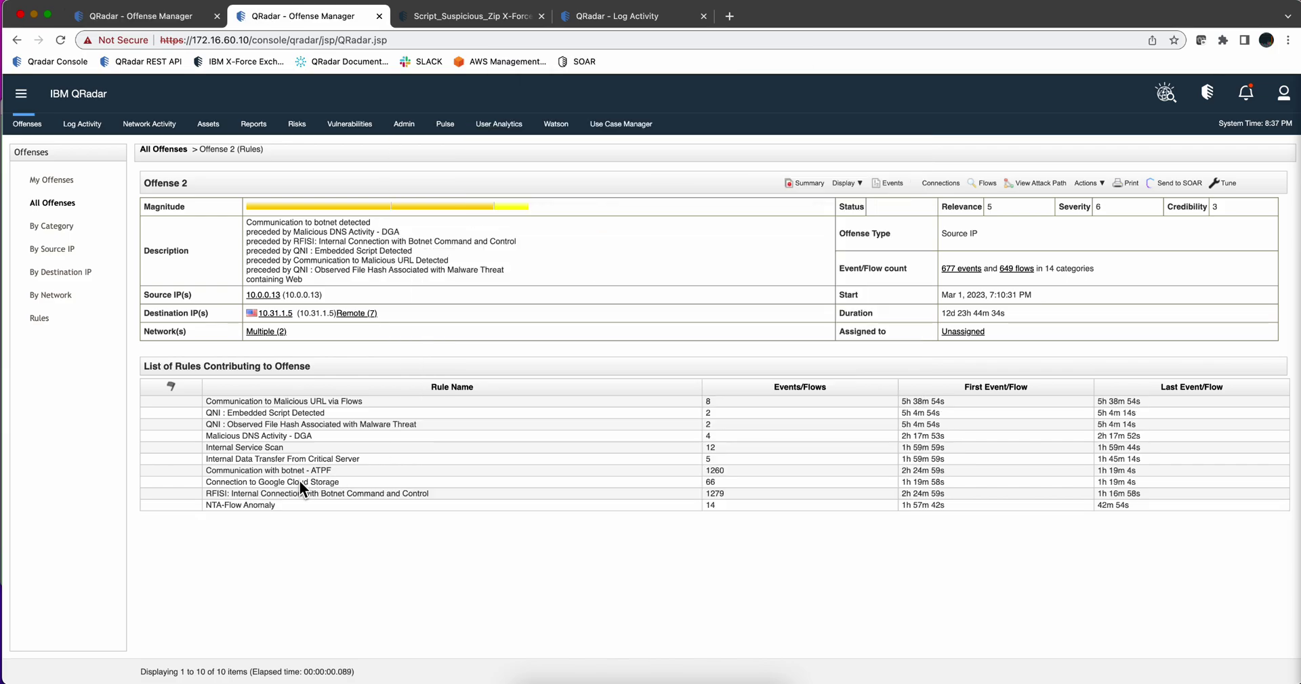
- Read the Connection to Google Cloud Storage rule's TLS SNI test and close the wizard unsaved
click(252, 494)
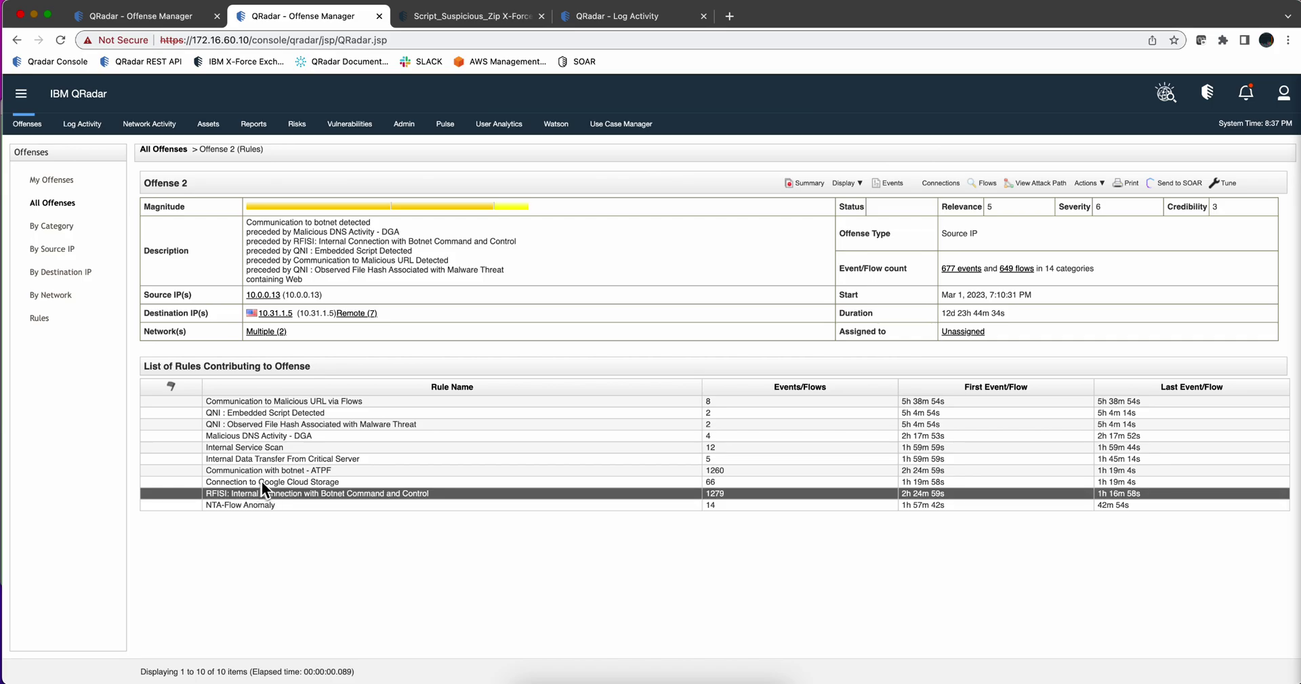
click(263, 482)
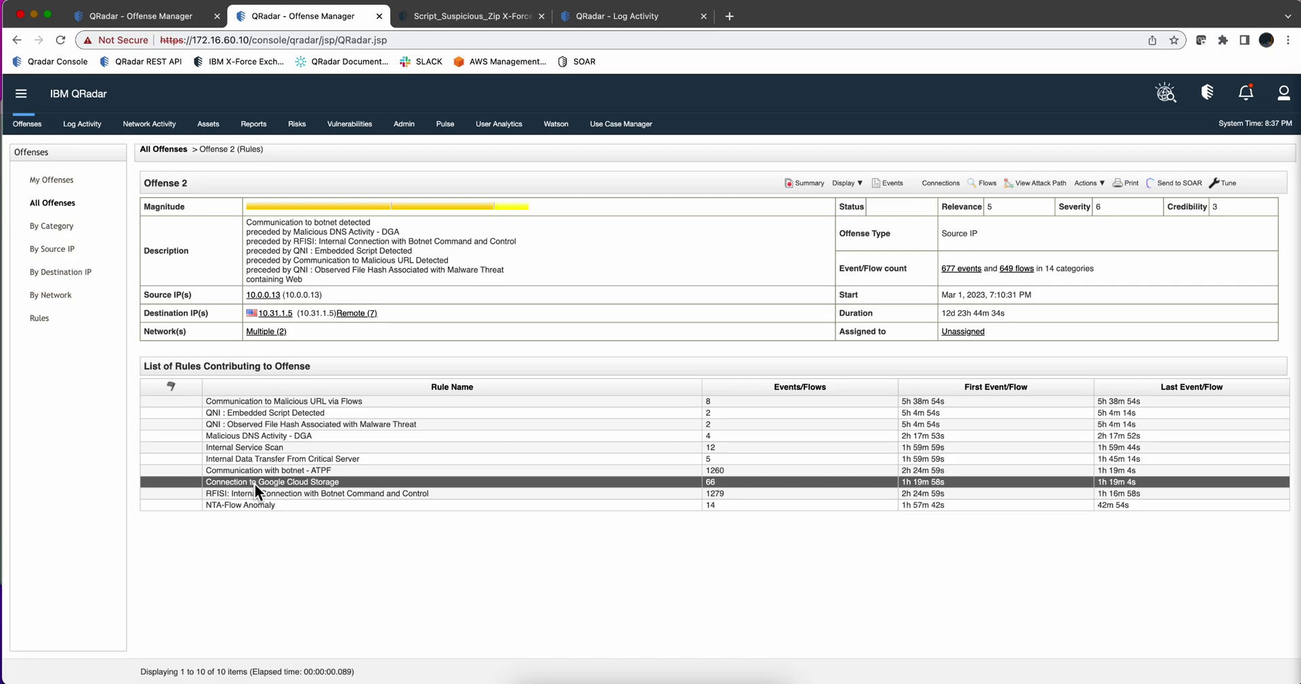
double_click(255, 484)
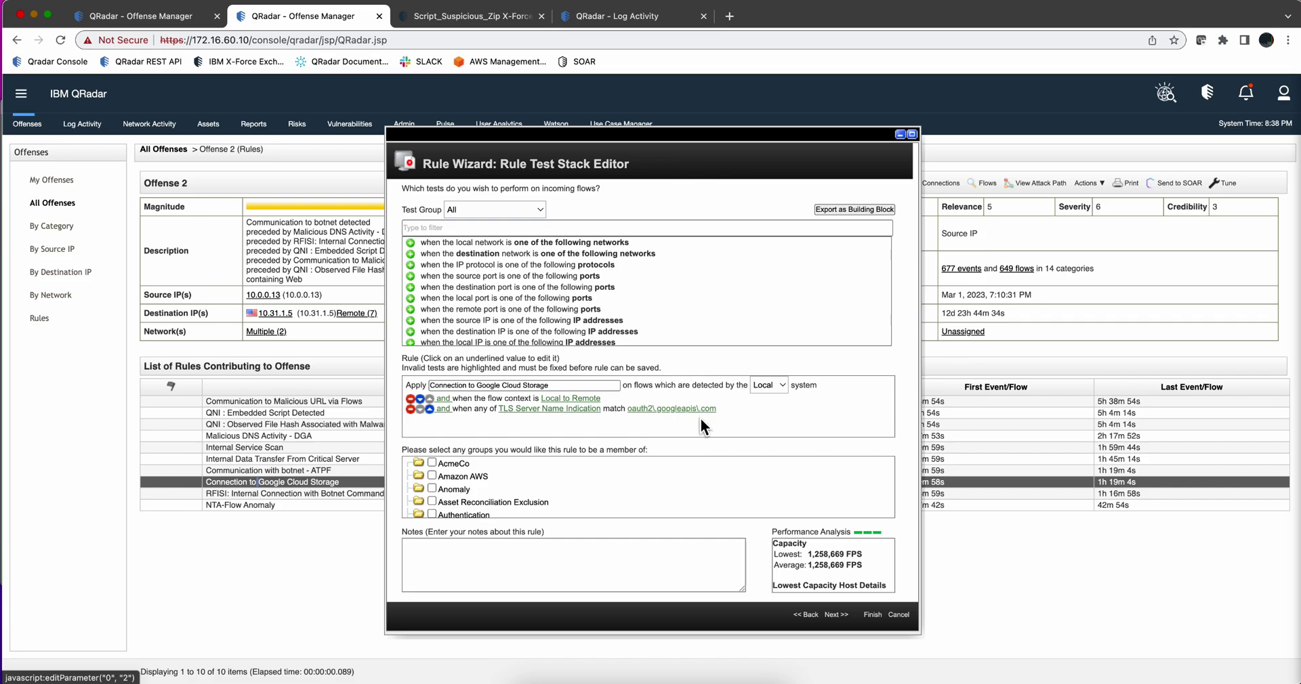
click(897, 615)
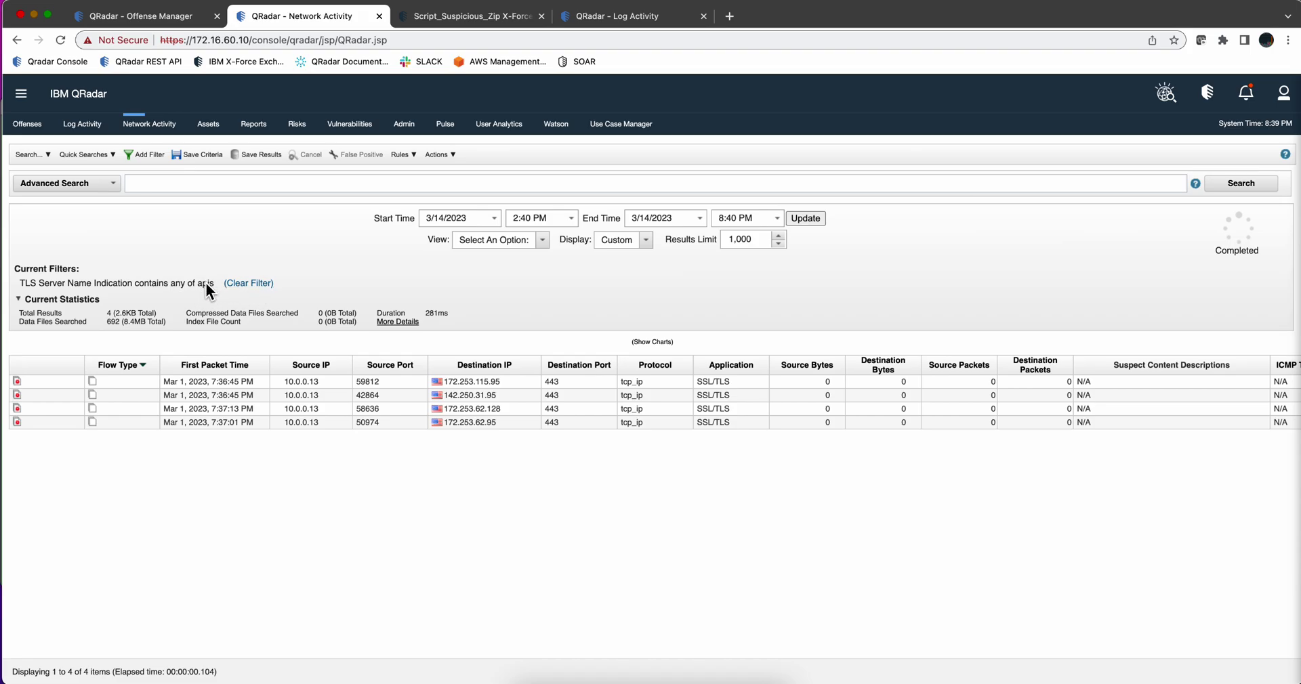
- Open the first flow to 172.253.115.95 and find its TLS SNI, oauth2.googleapis.com, under Cryptography
double_click(209, 382)
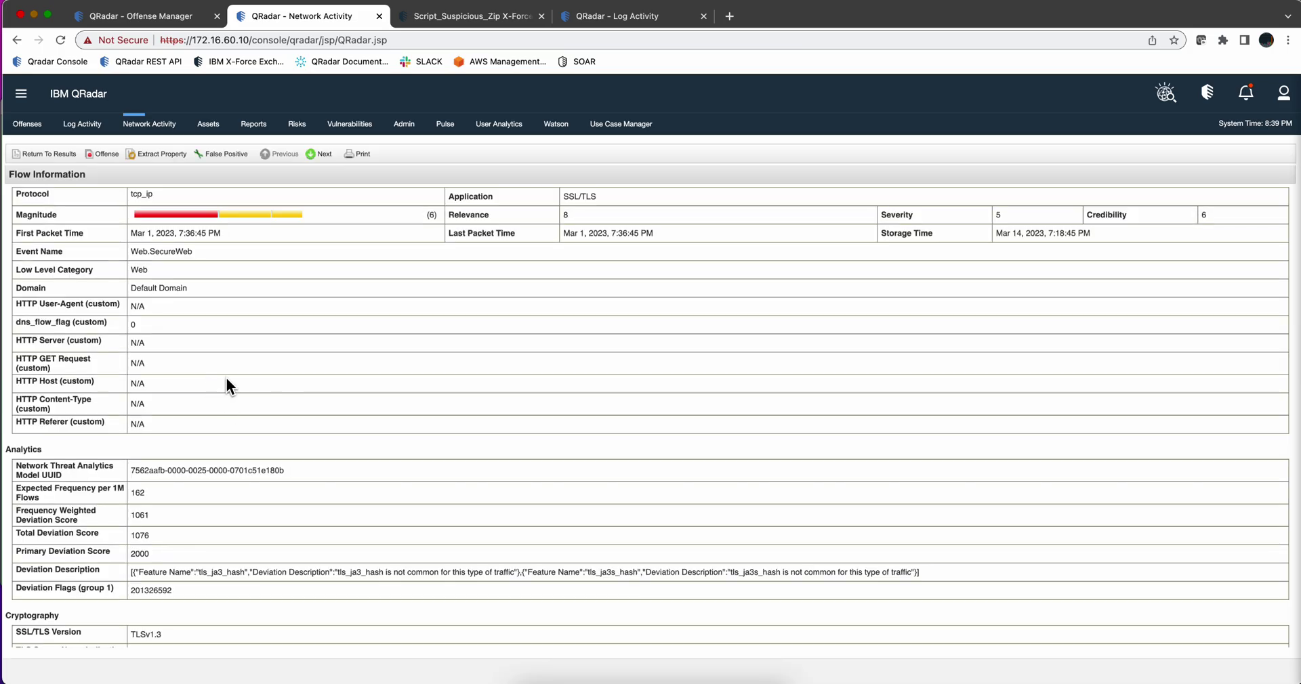
scroll(227, 377, down, 3)
scroll(226, 379, down, 5)
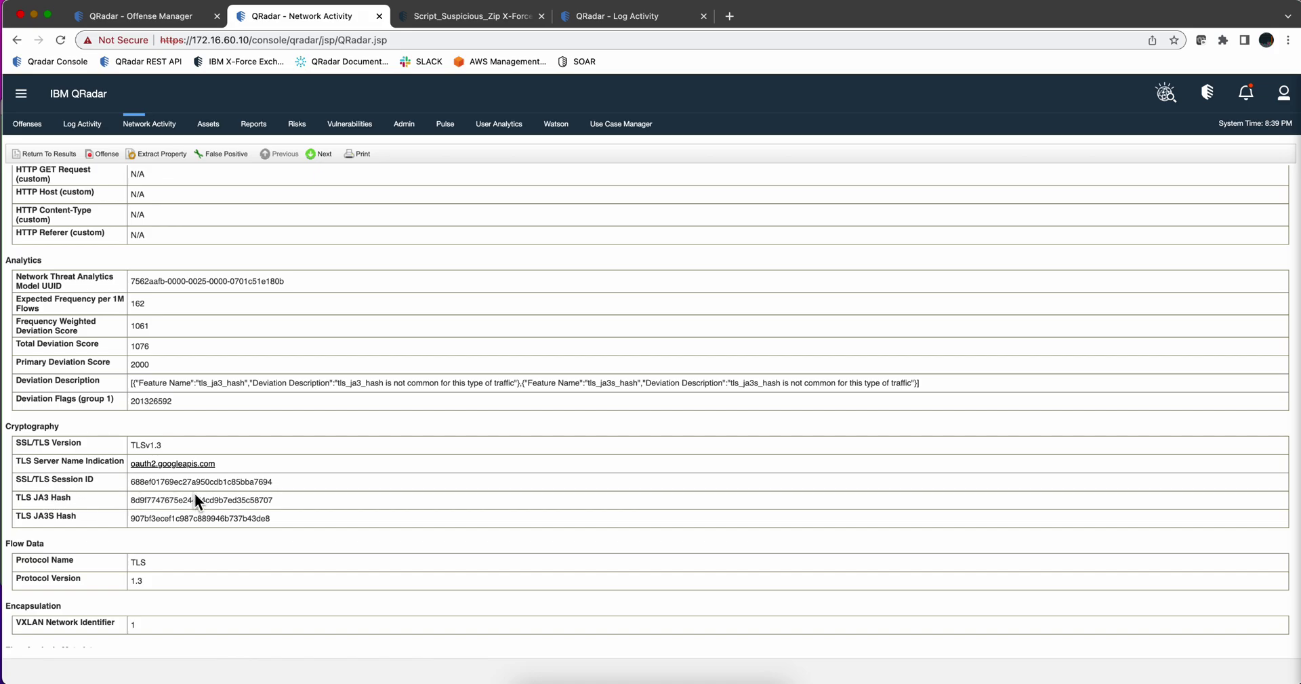
scroll(201, 521, down, 1)
scroll(200, 520, down, 15)
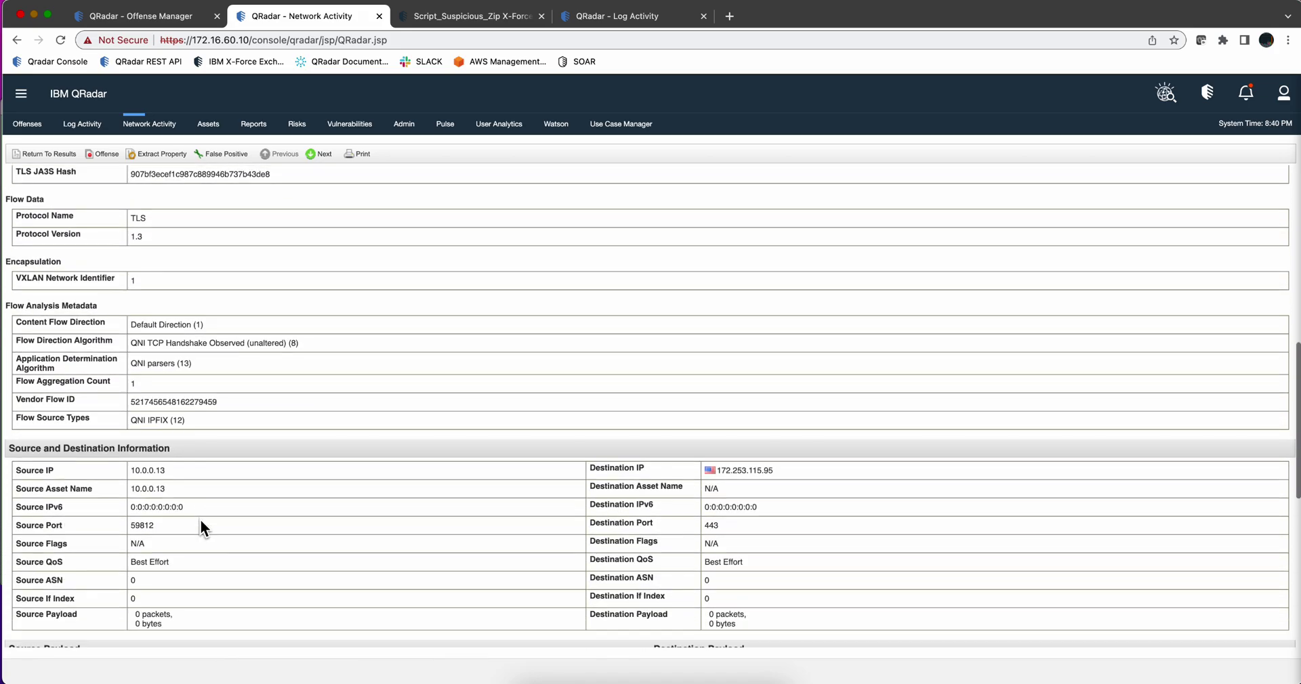
scroll(201, 527, up, 5)
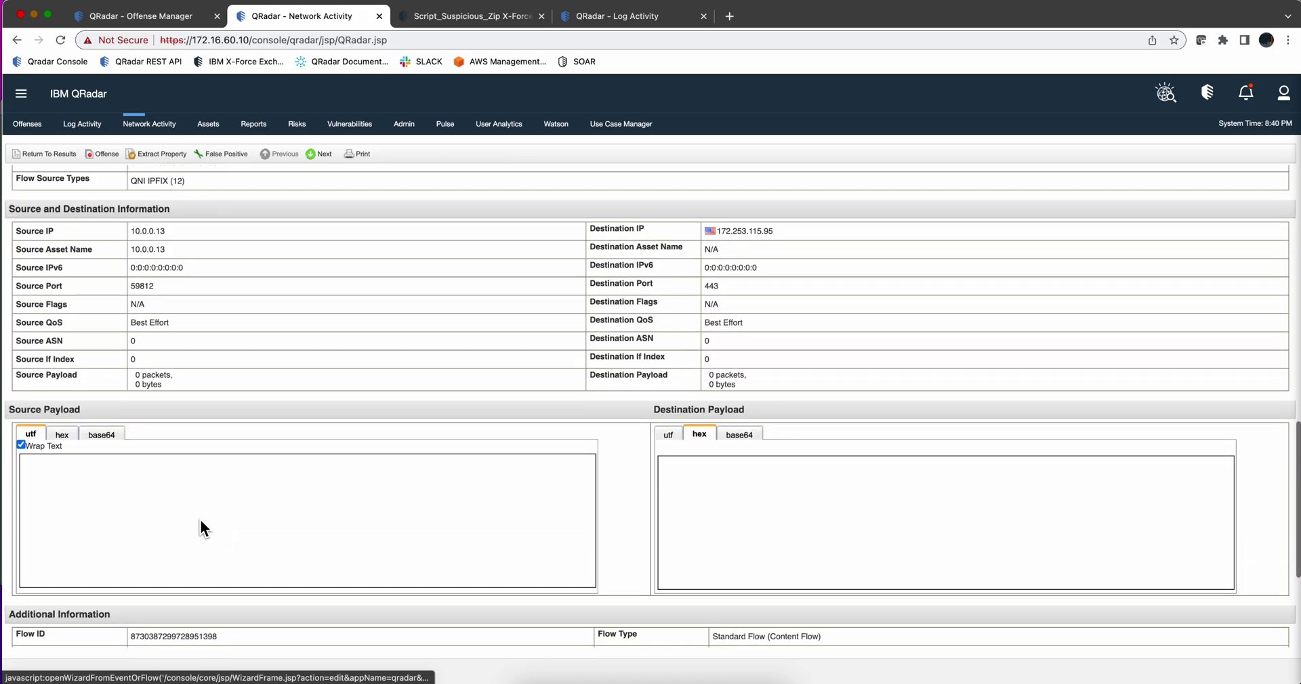
scroll(201, 526, up, 10)
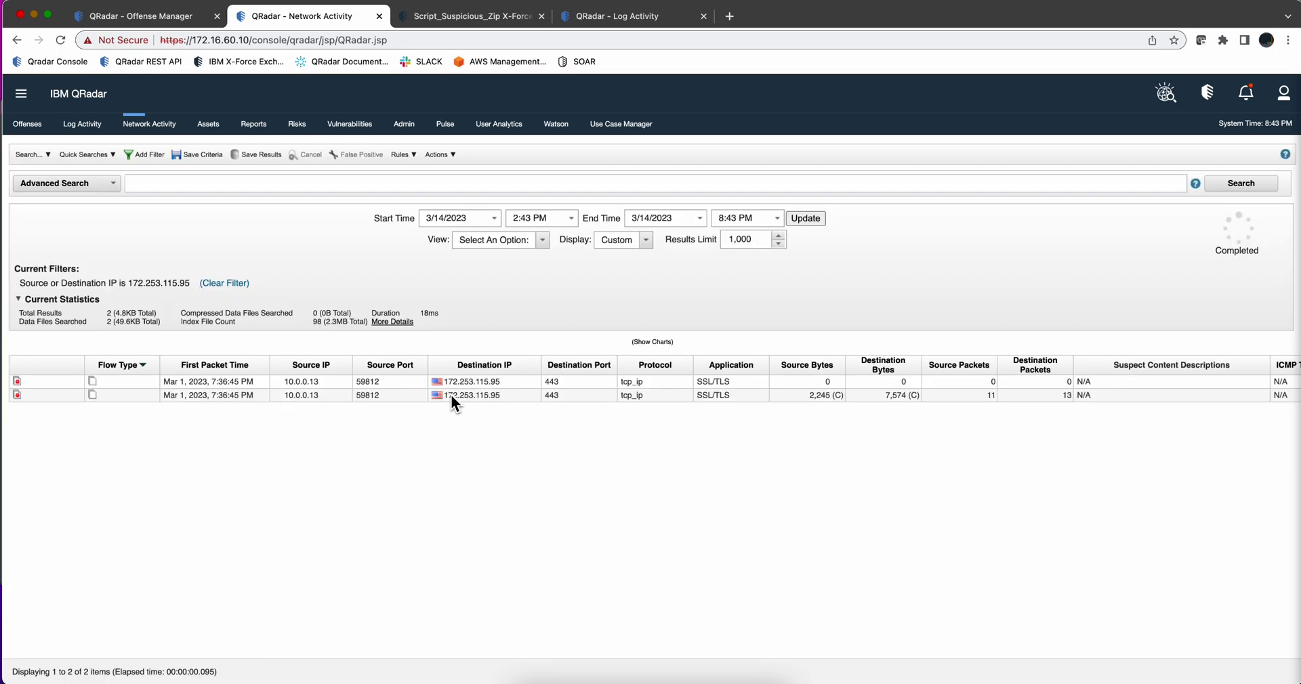
- Highlight oauth2.googleapis.com in the 2,245-byte flow's utf source payload
double_click(166, 396)
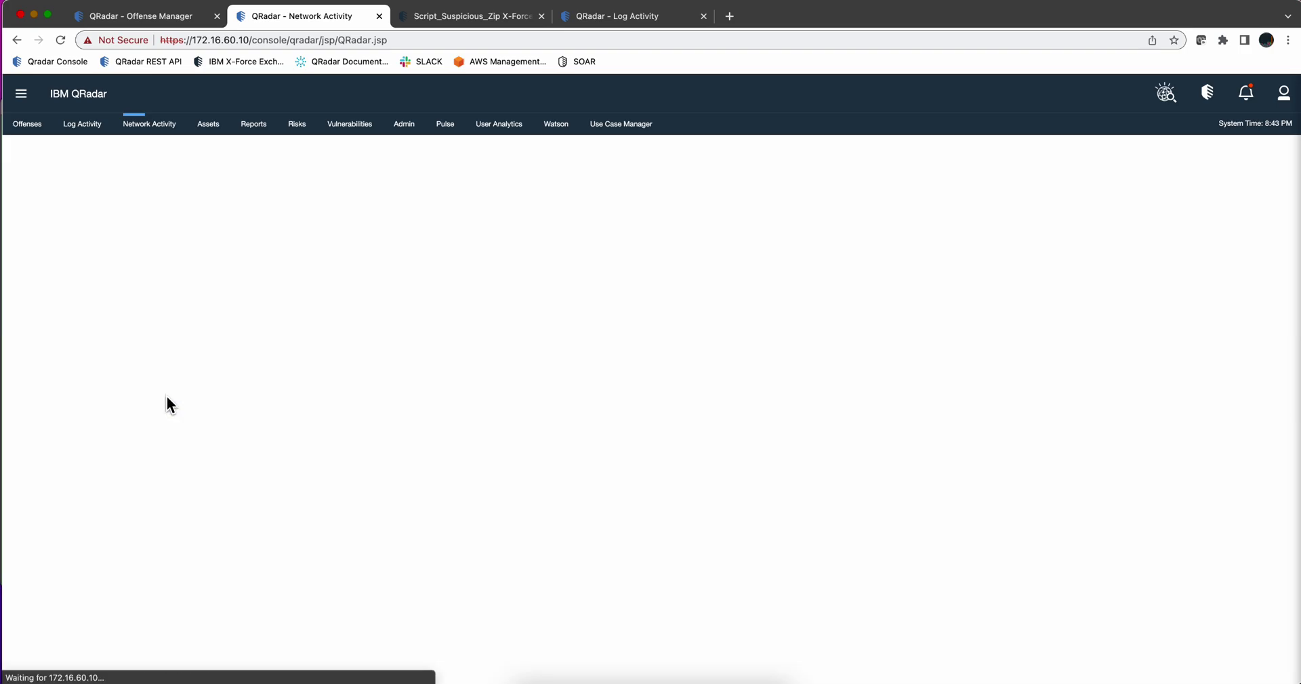
scroll(190, 389, down, 7)
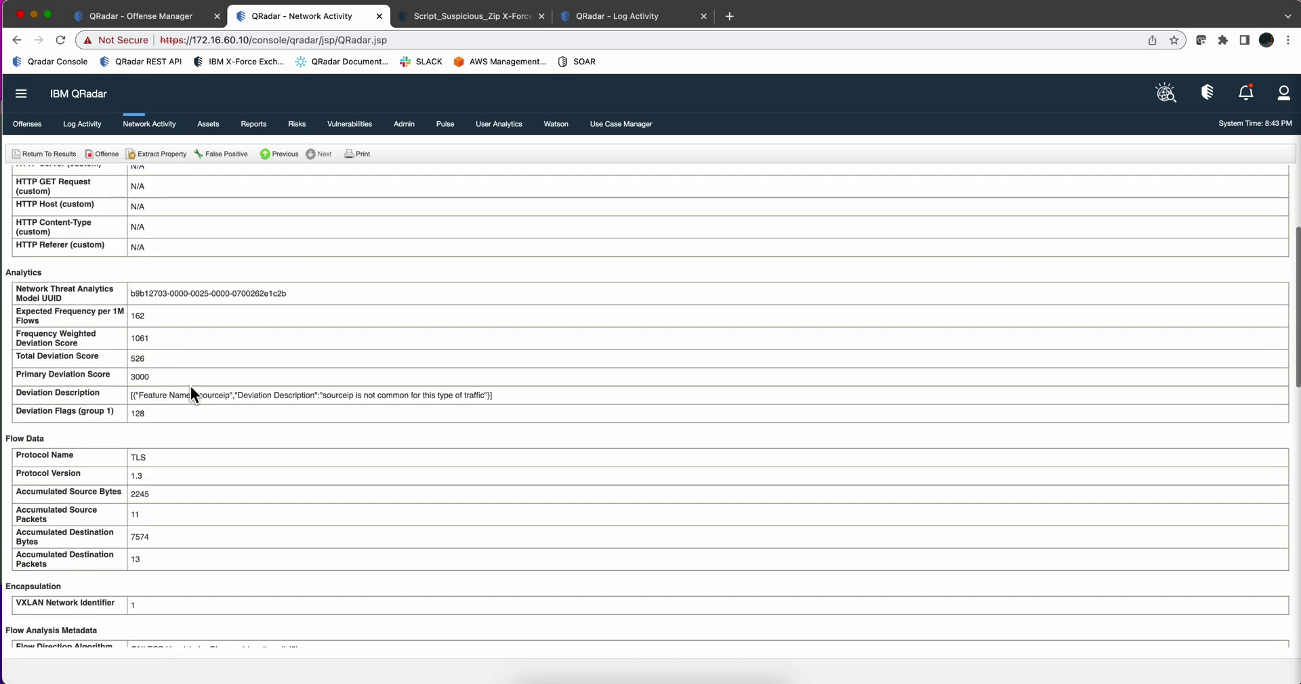
scroll(191, 392, down, 5)
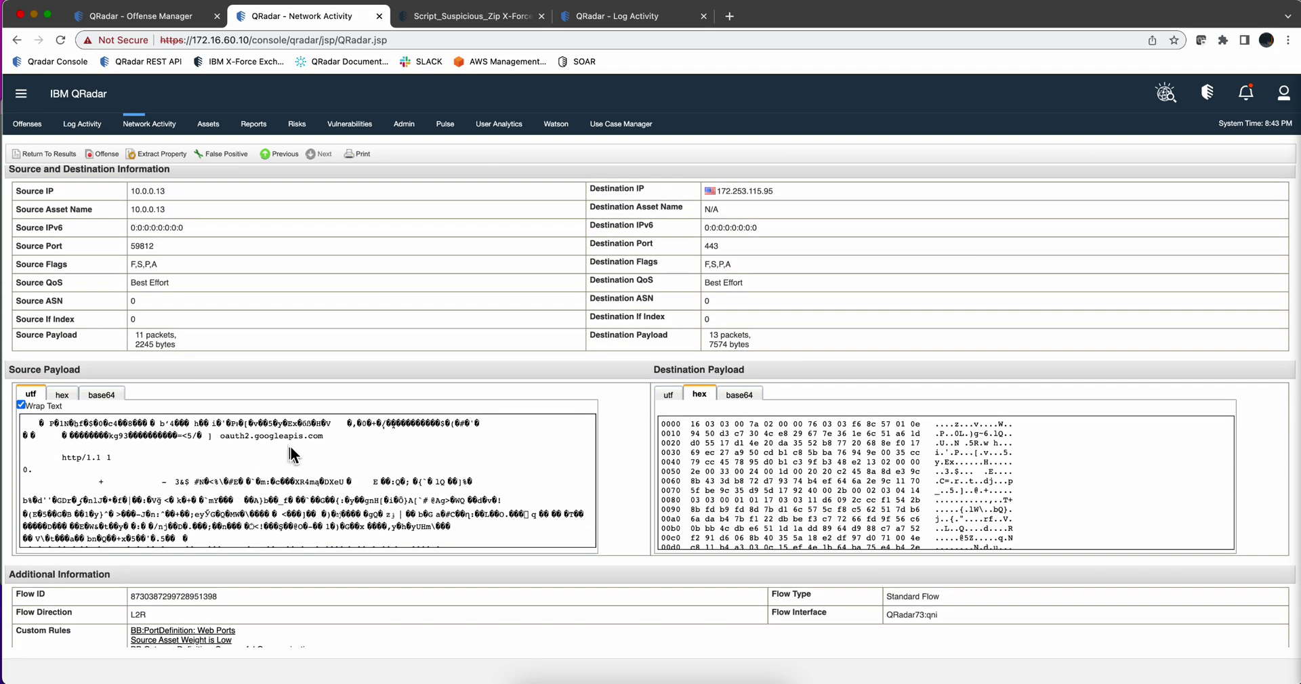
drag(322, 433, 221, 437)
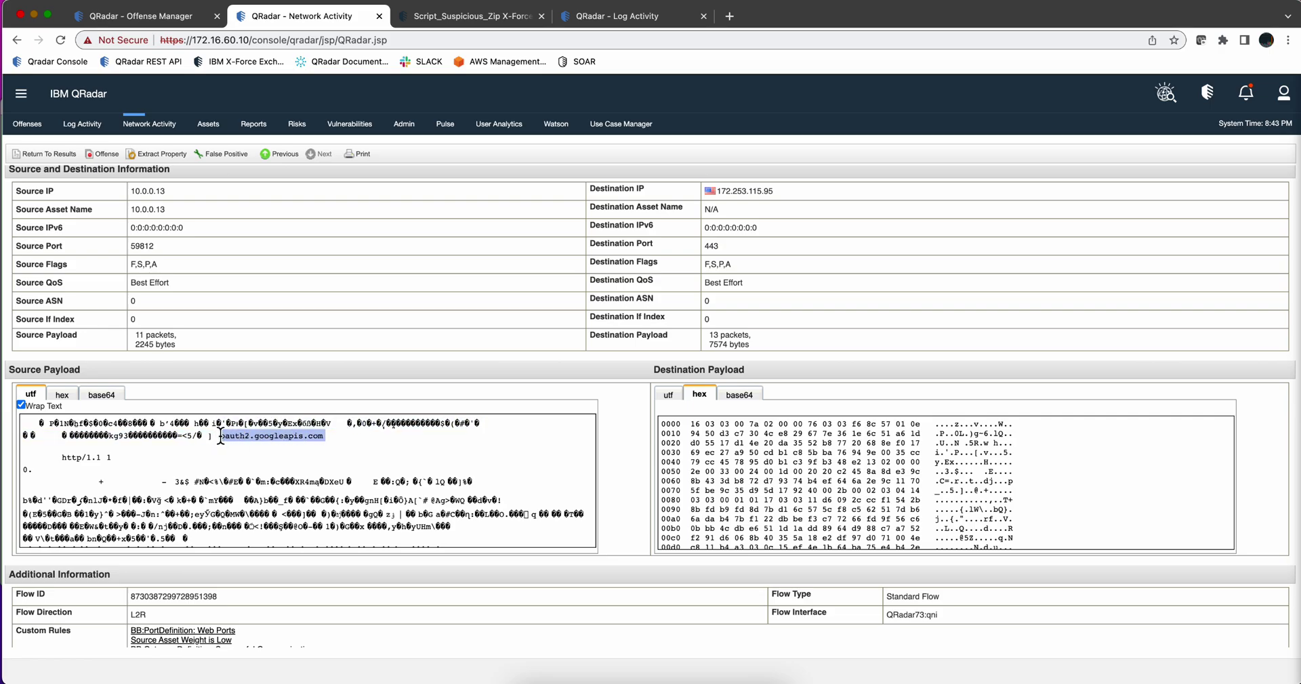
drag(220, 437, 220, 437)
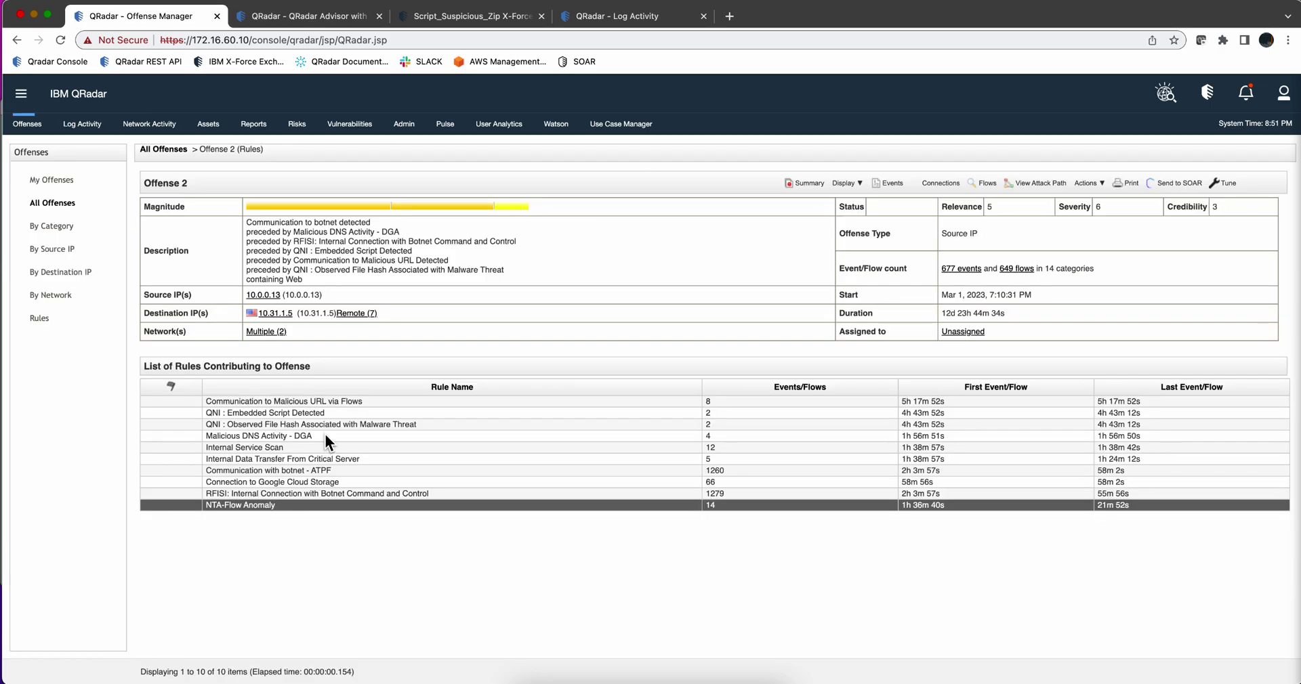